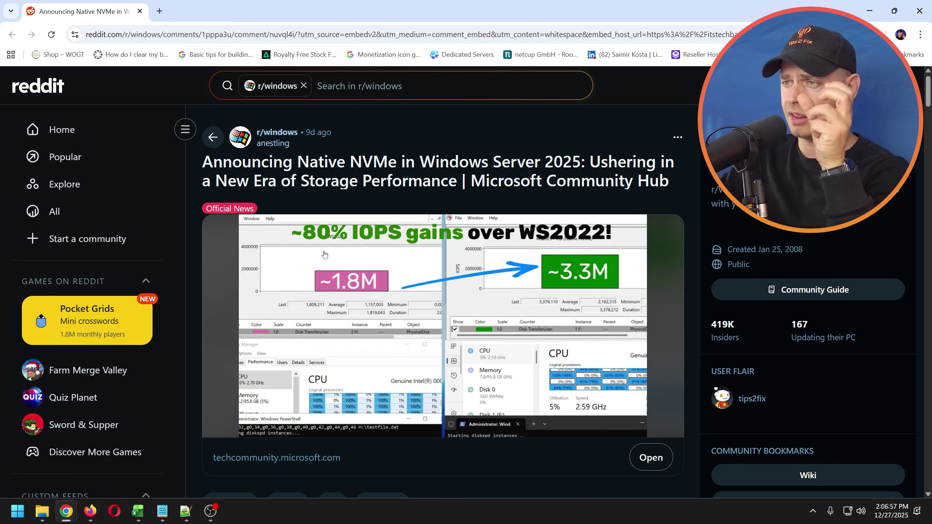
scroll(325, 243, down, 1)
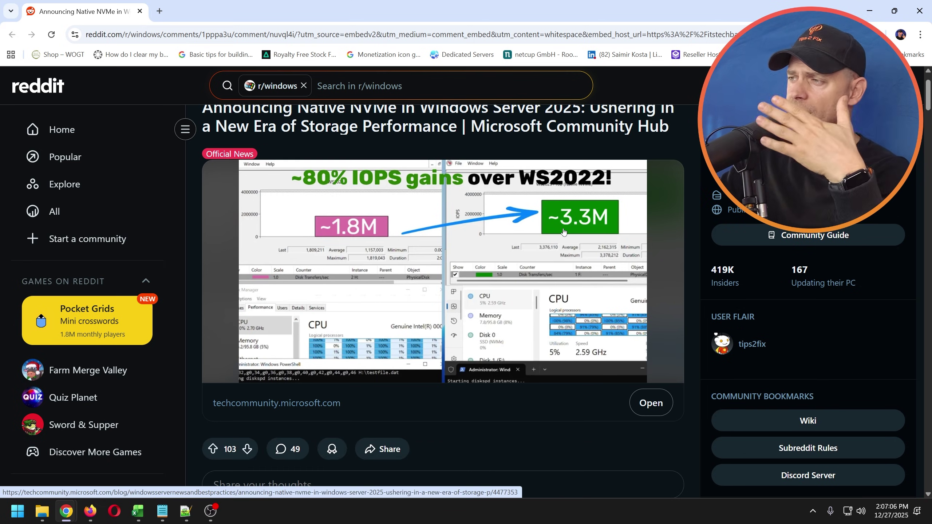
scroll(432, 317, down, 3)
scroll(408, 292, down, 5)
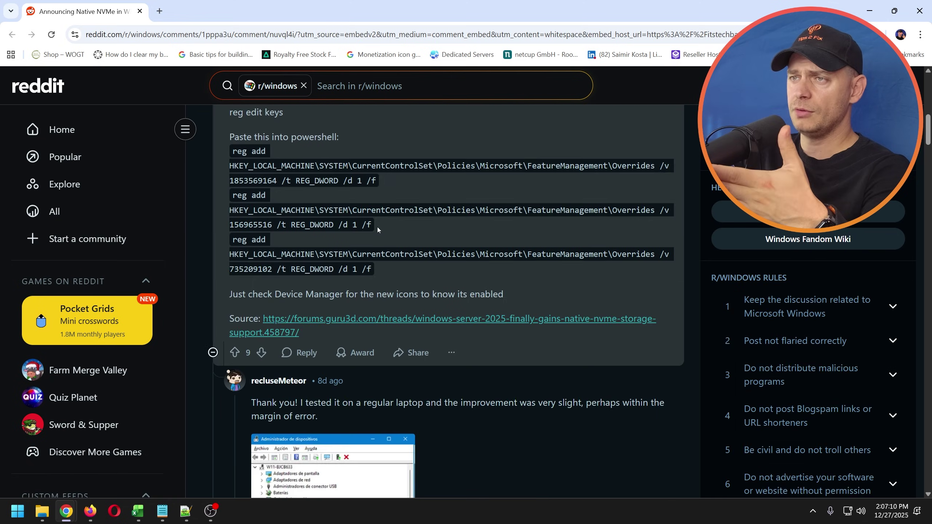
scroll(342, 226, up, 2)
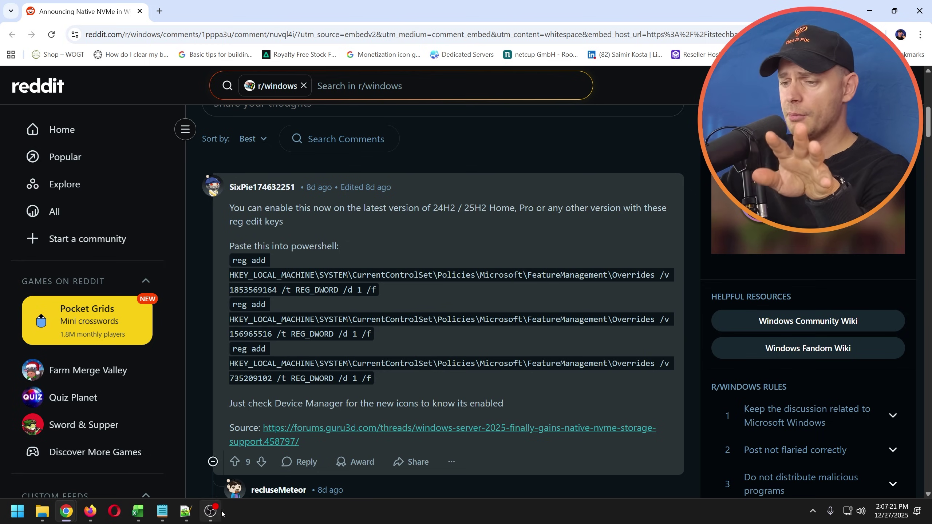
Step: Paste a two-line disclaimer below the reg add commands: native NVMe isn't official for Pro/Home
mouse_move(163, 511)
click(779, 455)
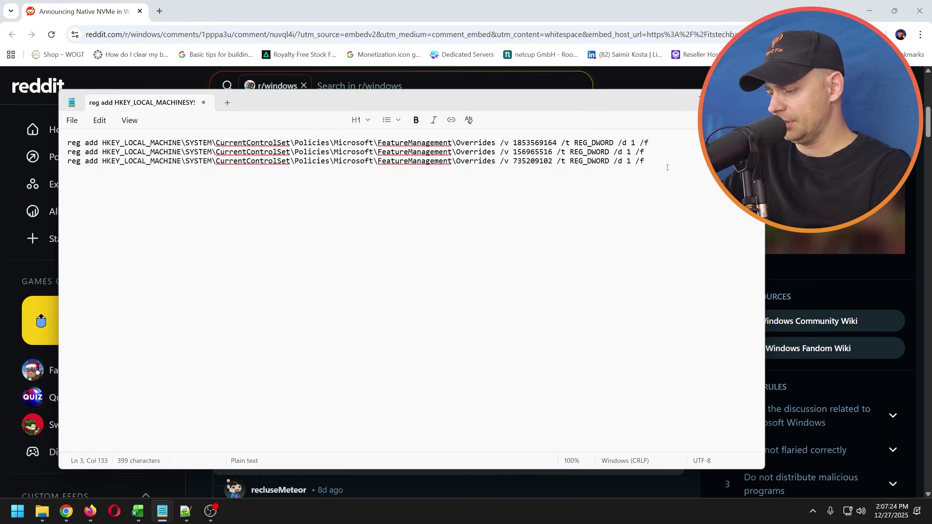
text(Disclaimer: The Native NVME Driver Support hasn’t been Officially announced by Microsoft for the Pro and Home Editions. Make sure to try this at your own risk on a test machine.)
key(Return)
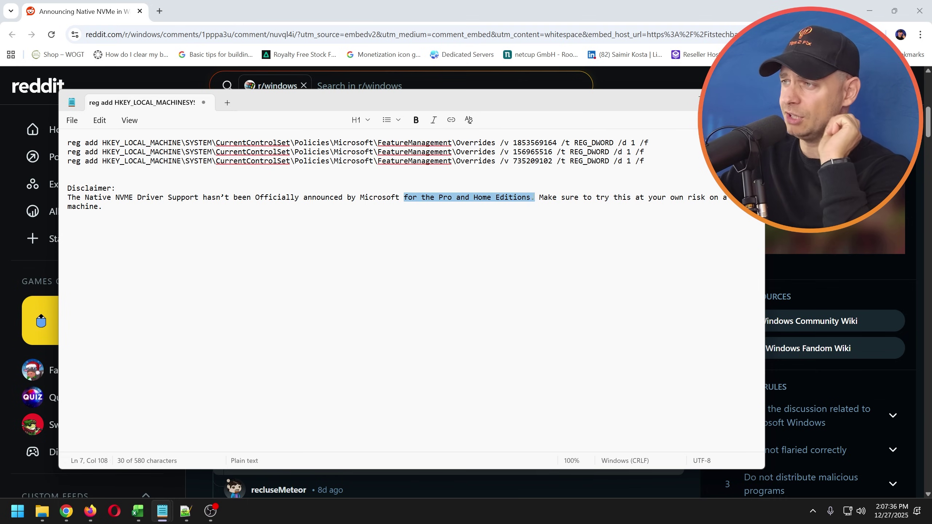
click(537, 198)
key(Return)
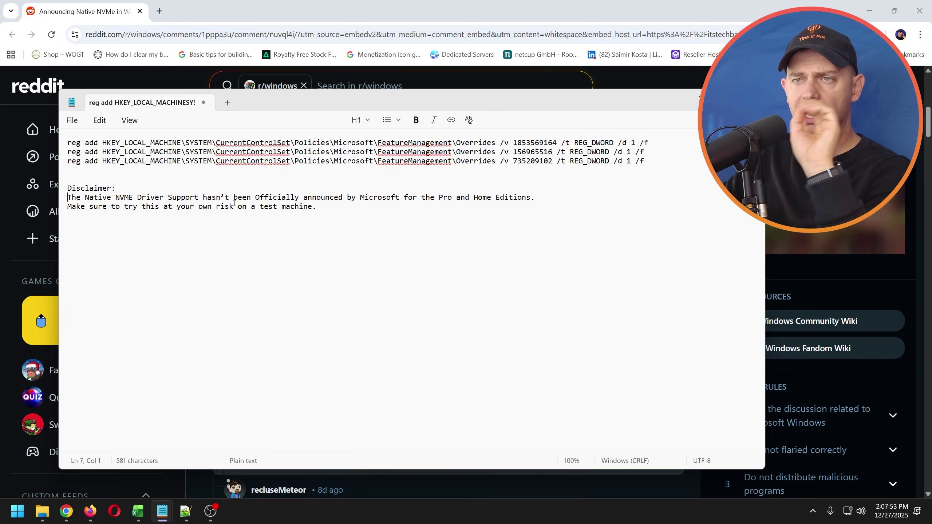
key(BackSpace)
key(alt+Tab)
scroll(402, 189, down, 4)
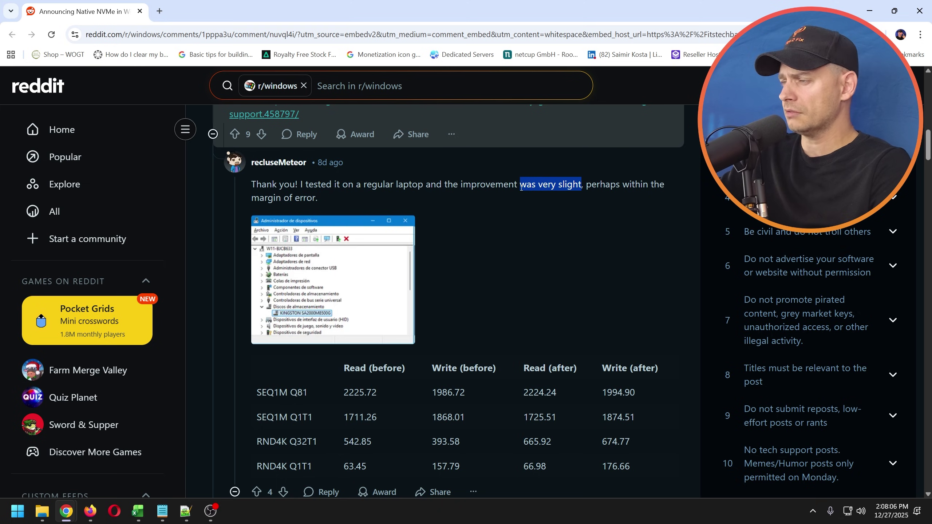
scroll(277, 156, down, 5)
Step: Highlight 'q32' in Odd_Cauliflower's reply about doubled write speed
click(516, 168)
double_click(392, 156)
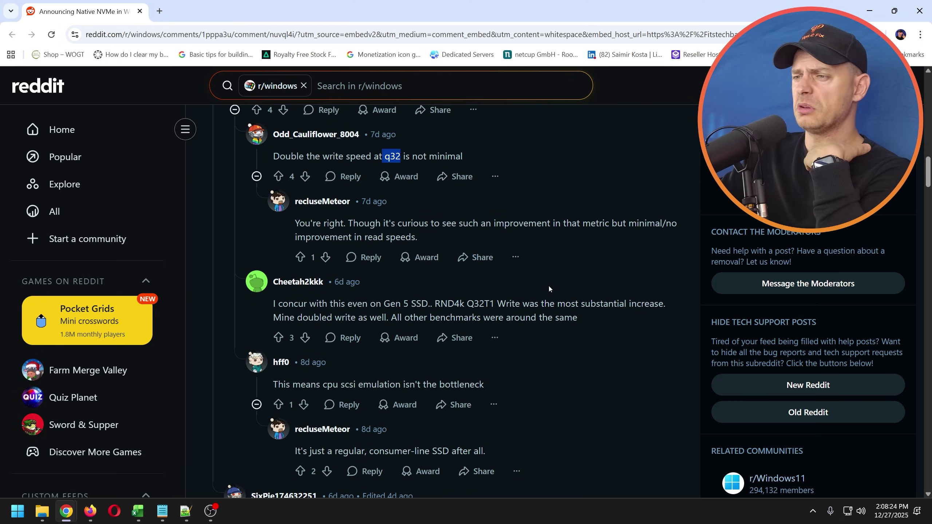
scroll(573, 351, down, 5)
scroll(601, 354, up, 10)
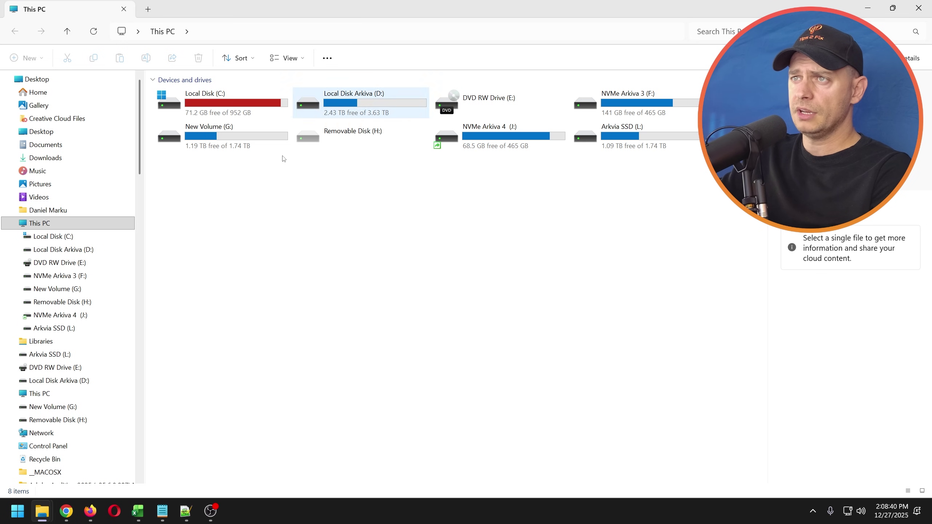
mouse_move(66, 511)
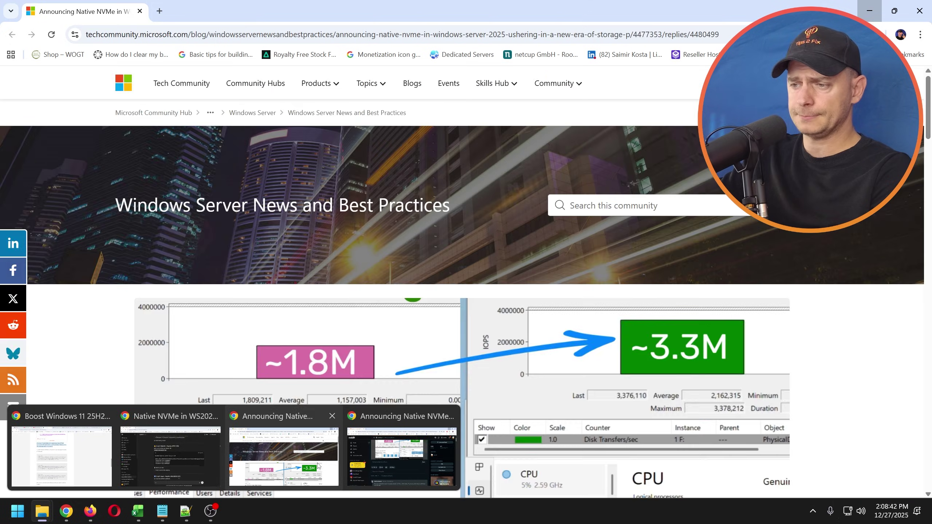
Step: Highlight RHCITC's three Windows 11 reg add keys, hide Notepad, and open a new tab
click(397, 448)
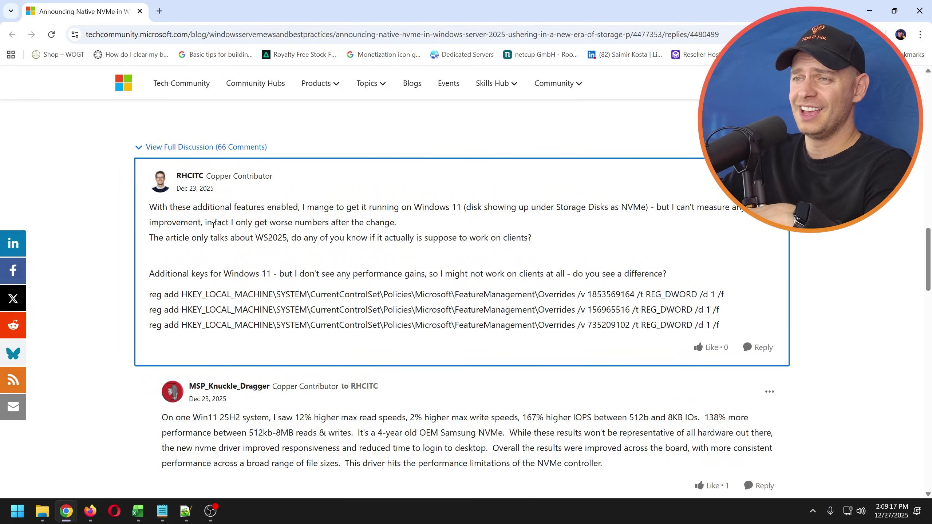
drag(398, 222, 335, 222)
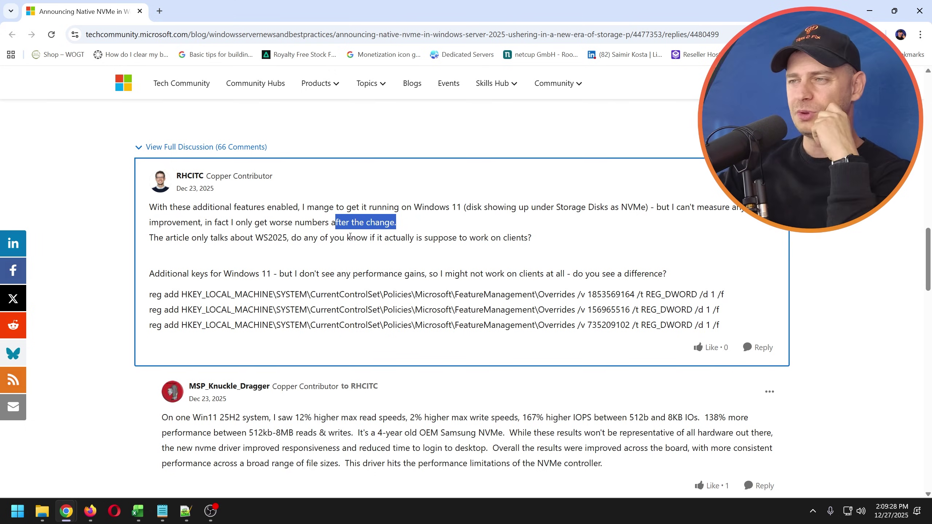
scroll(378, 269, down, 2)
drag(721, 217, 116, 185)
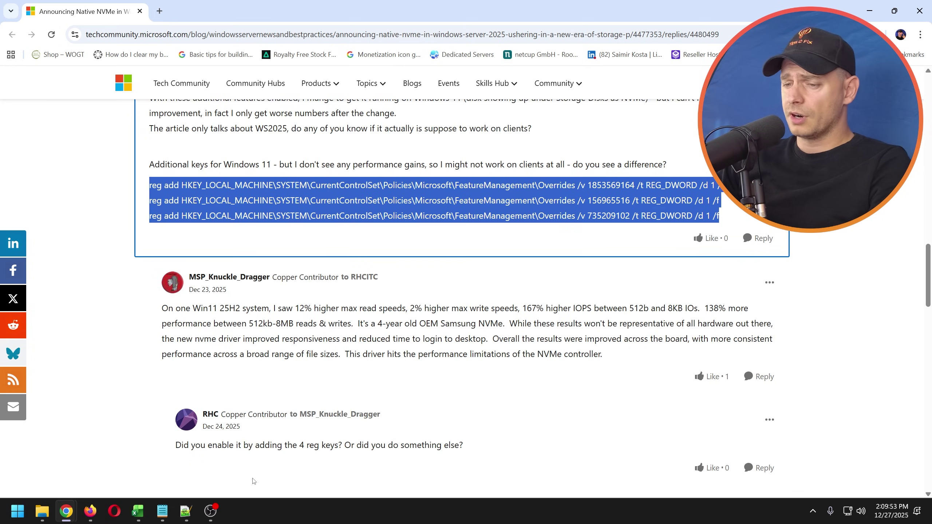
mouse_move(162, 512)
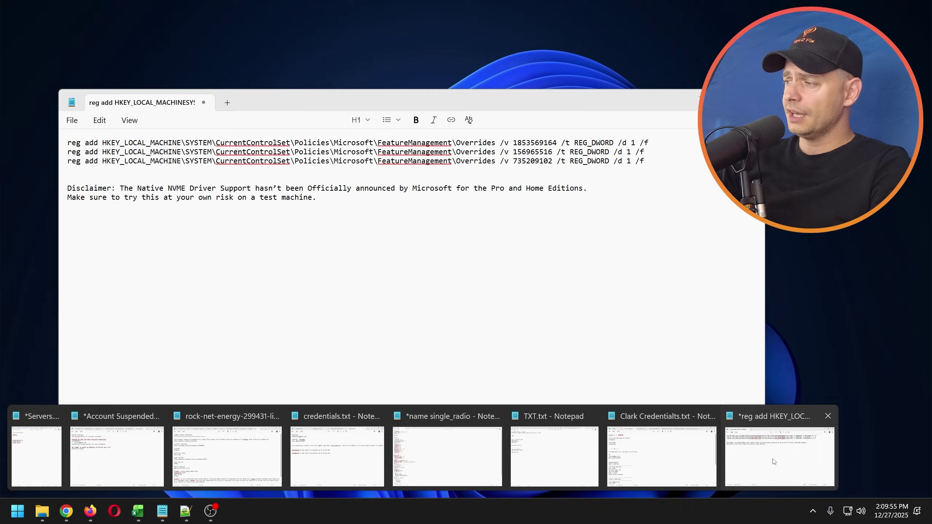
click(774, 461)
click(681, 103)
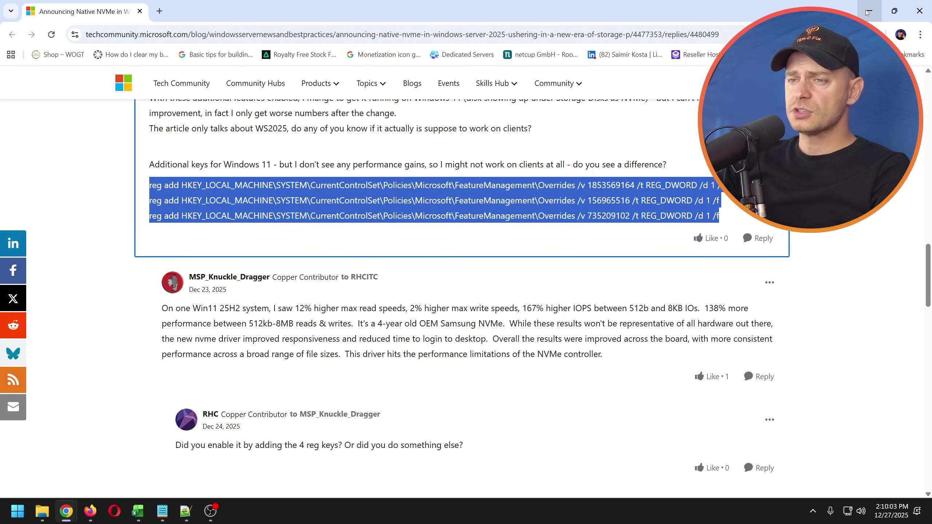
click(157, 12)
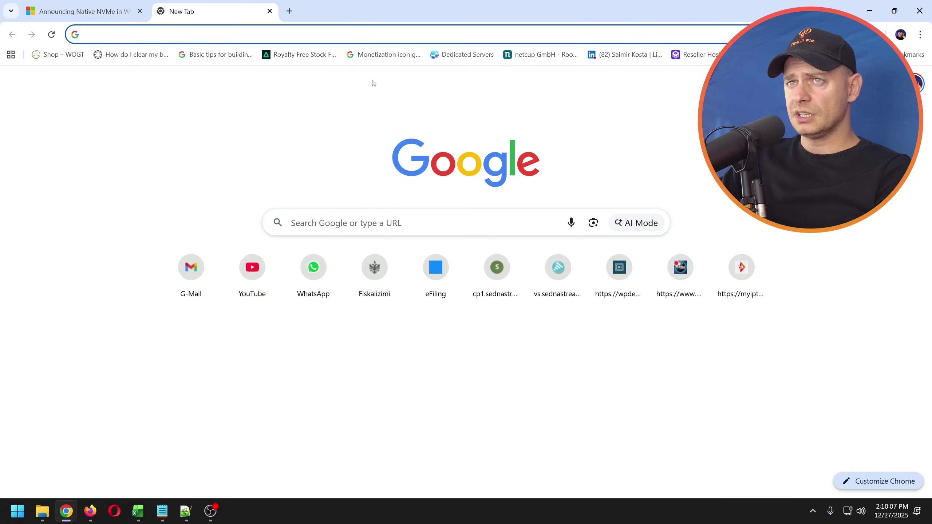
text(clrystal disc)
Step: Search Google for CrystalDiskMark and download the 9.0.1 installer from crystalmark.info
key(Return)
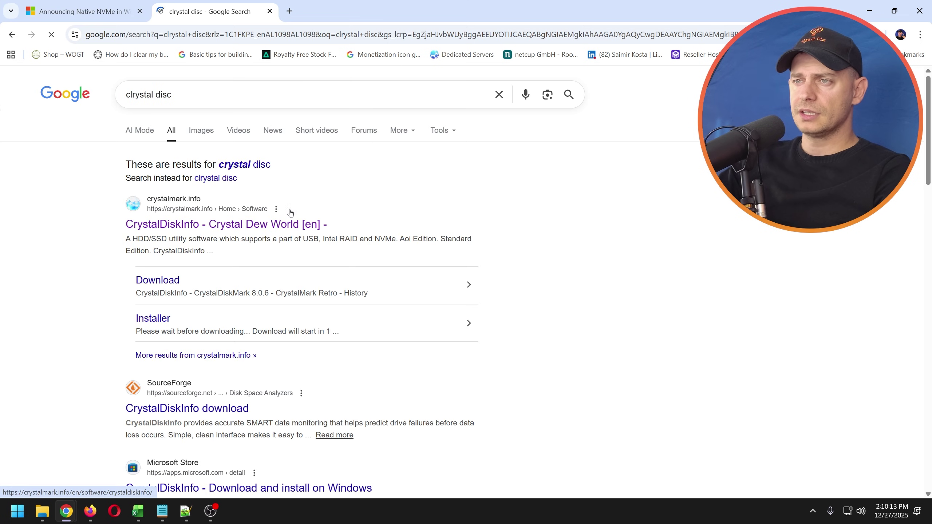
click(468, 284)
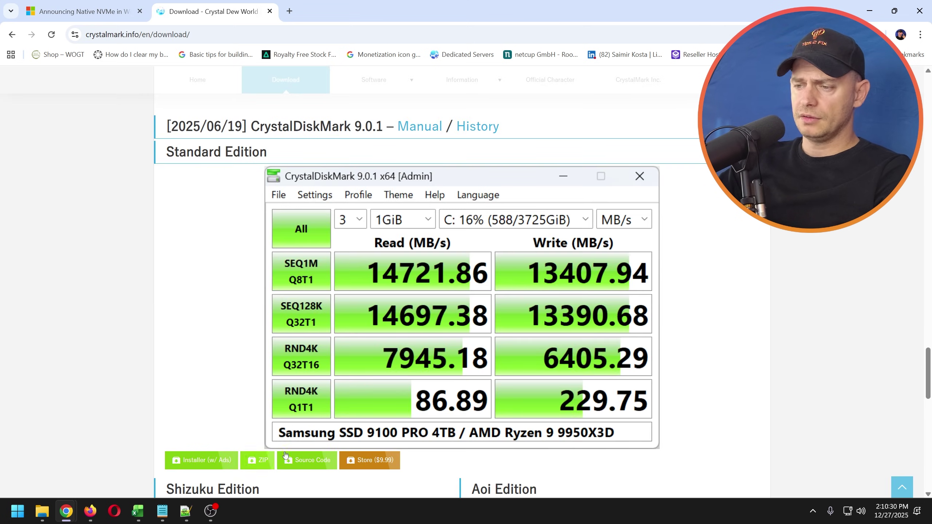
click(193, 463)
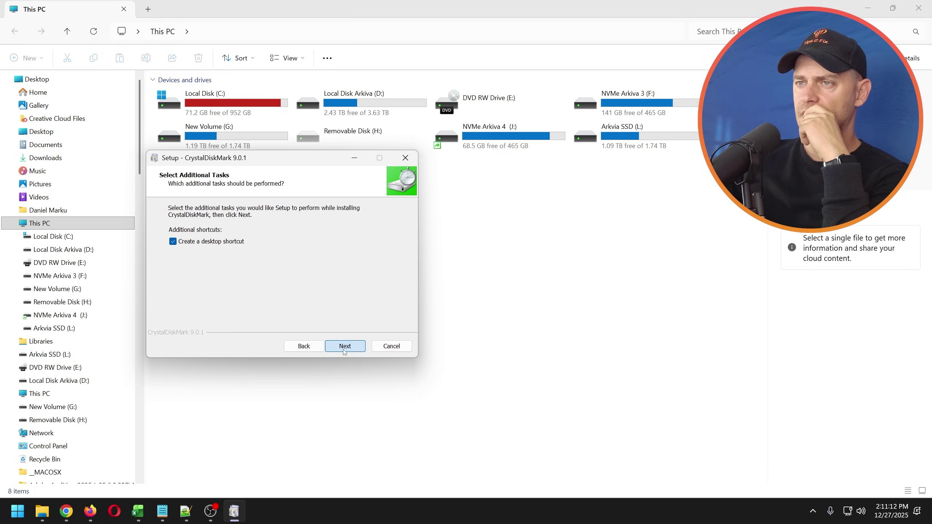
click(343, 346)
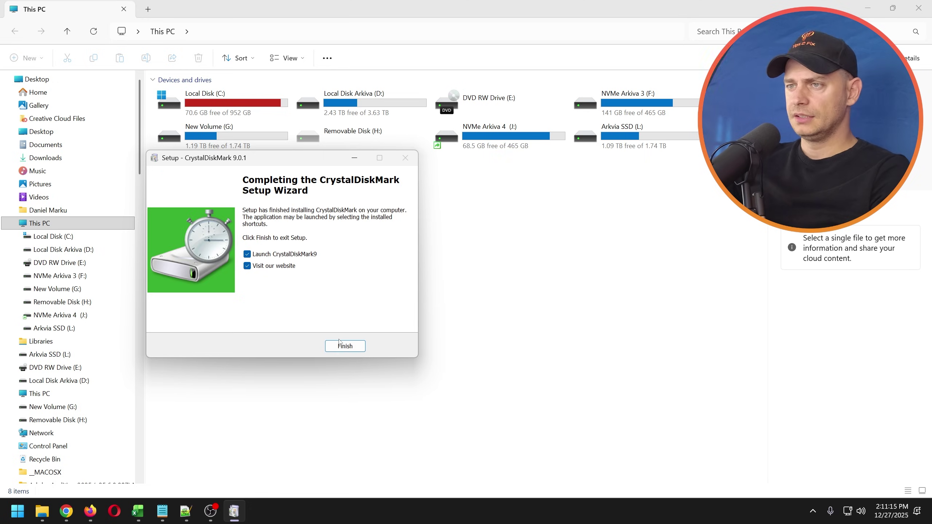
Step: Finish the CrystalDiskMark 9.0.1 setup wizard with Launch CrystalDiskMark9 checked
click(346, 346)
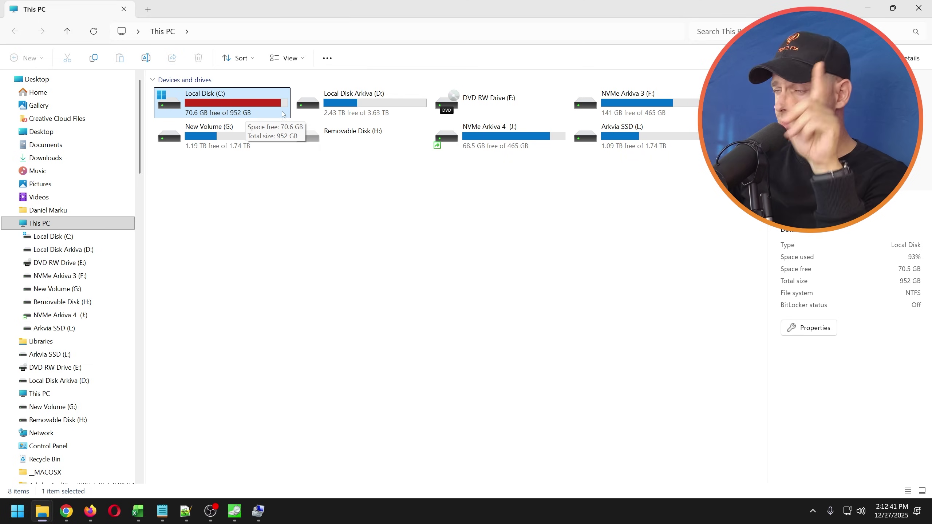
Step: Reveal CrystalDiskMark, keep the 1GiB test size, and view the benchmark profiles
click(859, 8)
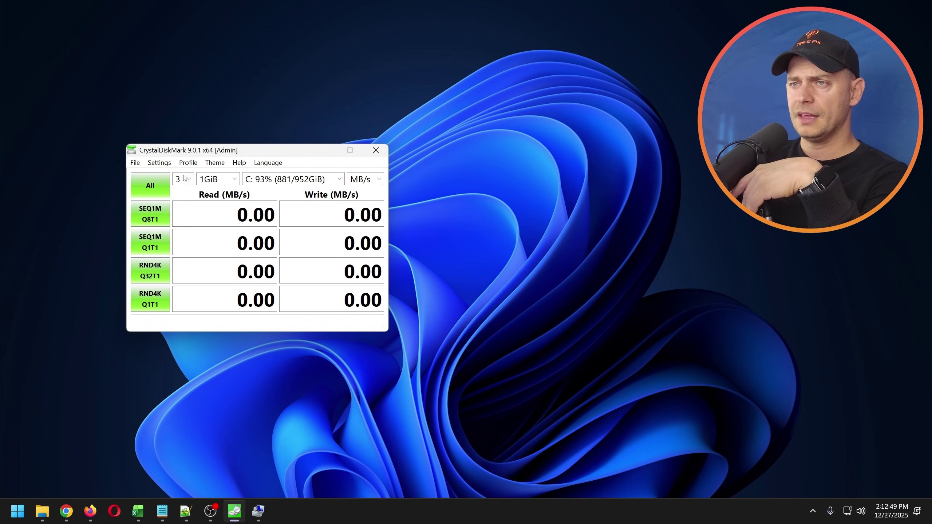
click(226, 180)
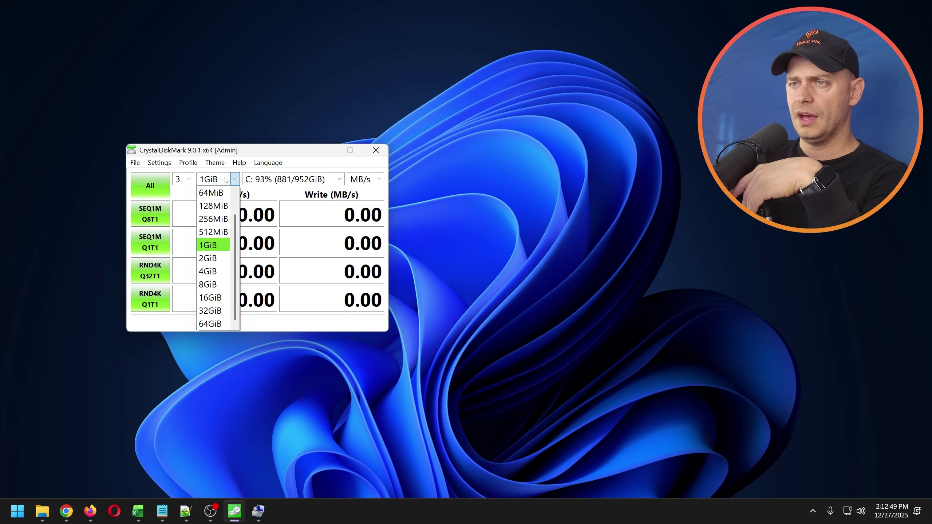
click(222, 248)
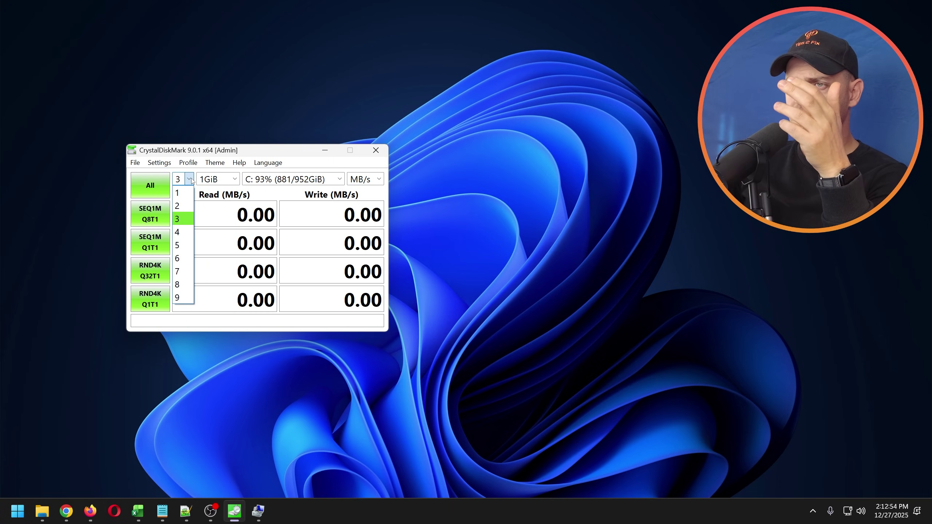
click(187, 163)
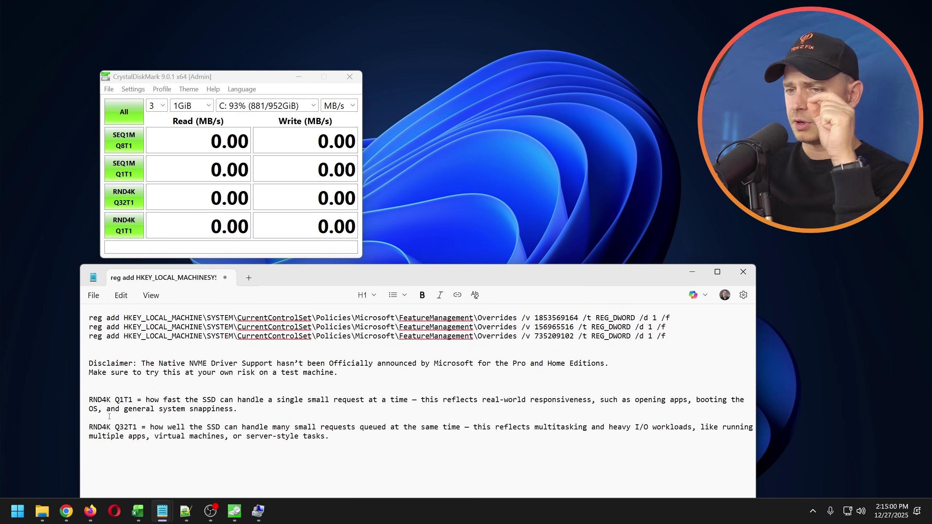
drag(89, 400, 98, 405)
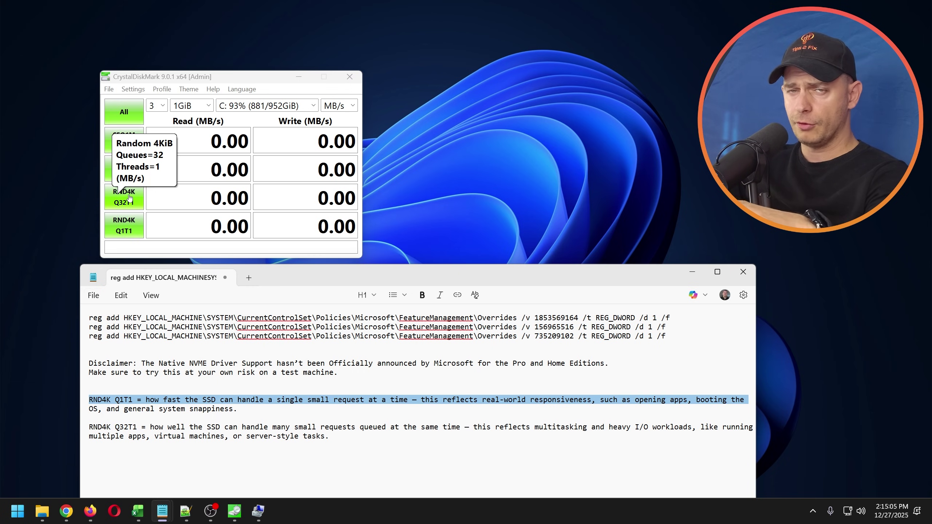
click(124, 400)
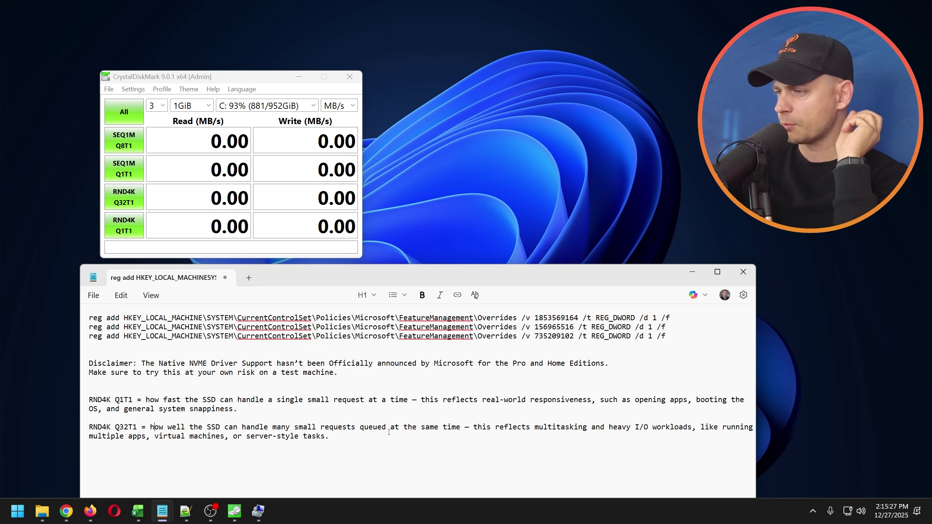
key(Right)
key(Right)
key(Right)
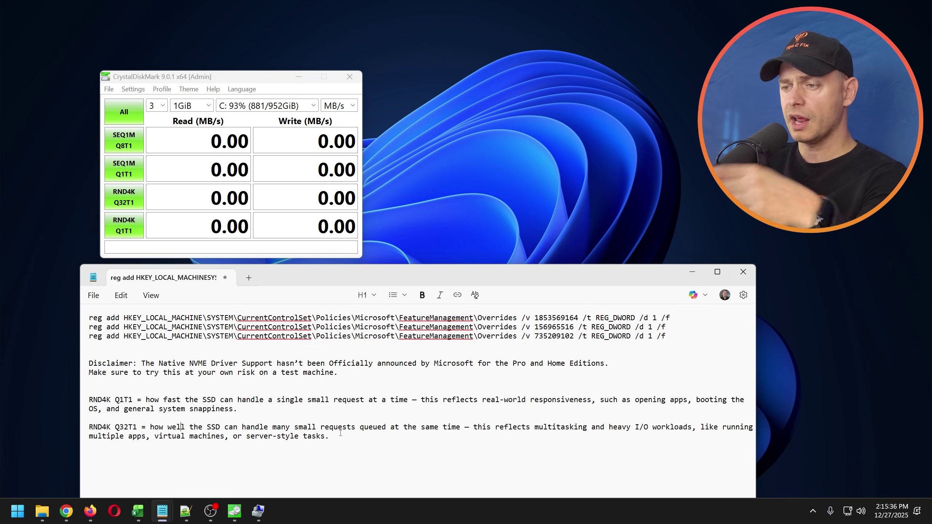
triple_click(348, 433)
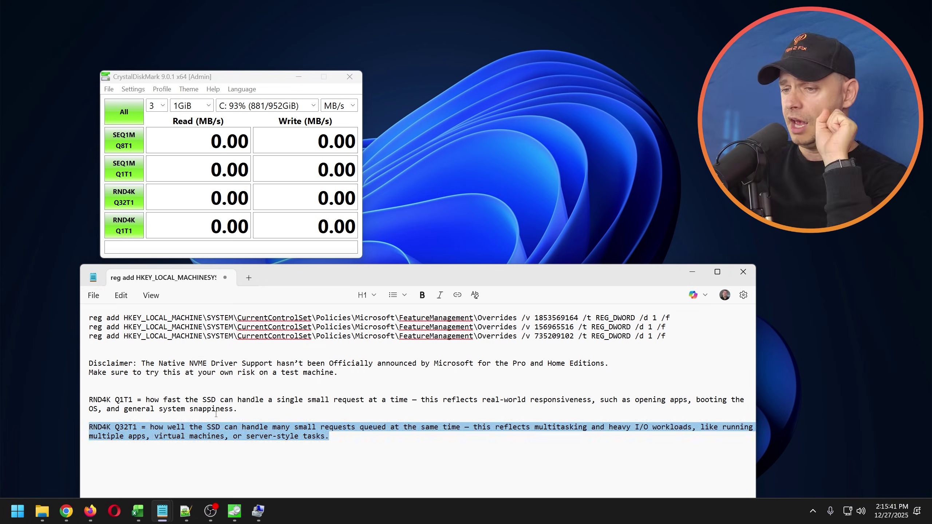
shift+click(166, 425)
click(180, 216)
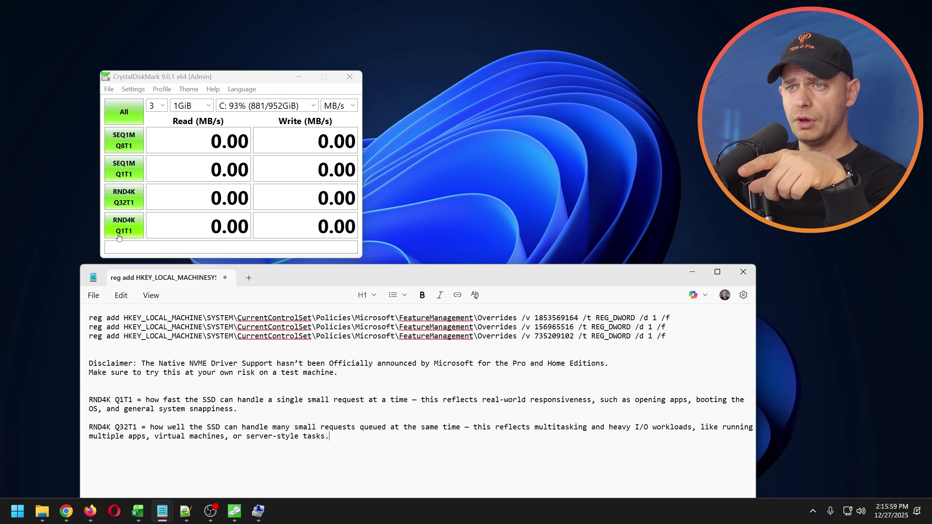
drag(403, 459, 89, 427)
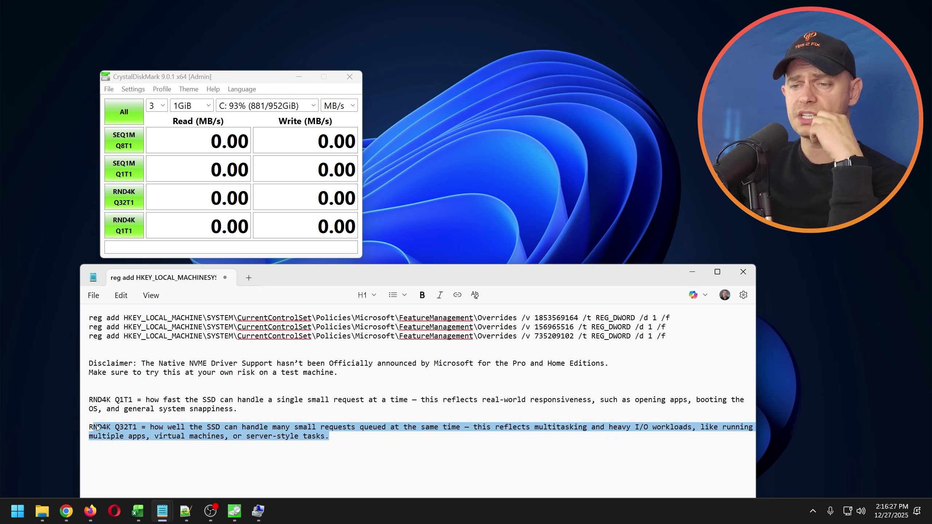
drag(331, 437, 98, 428)
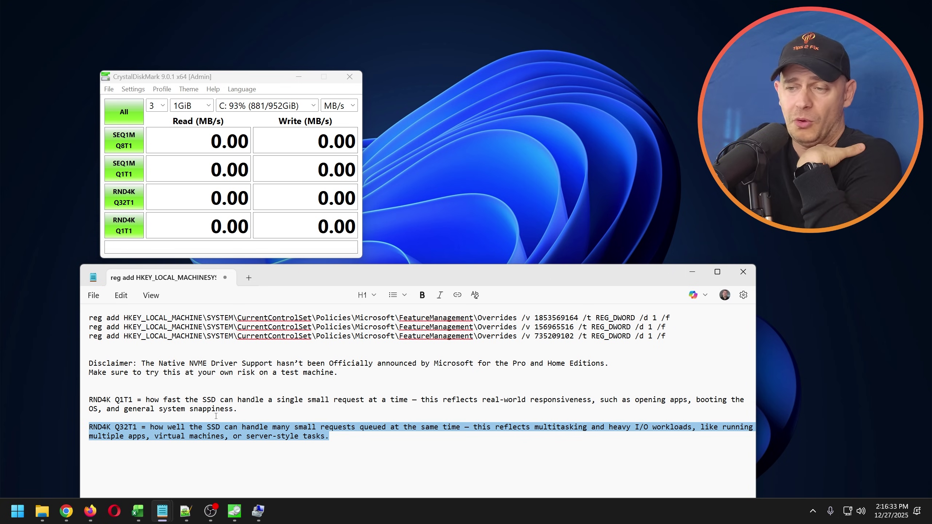
triple_click(251, 408)
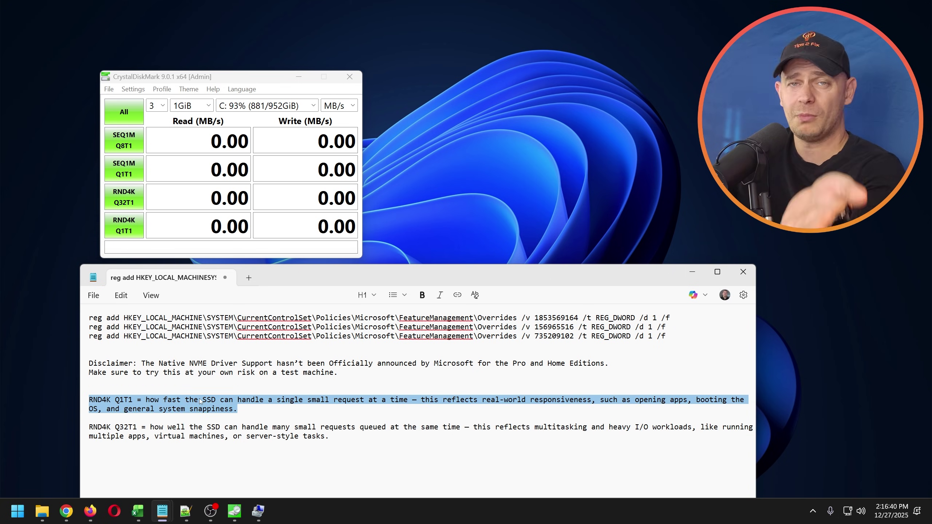
click(199, 401)
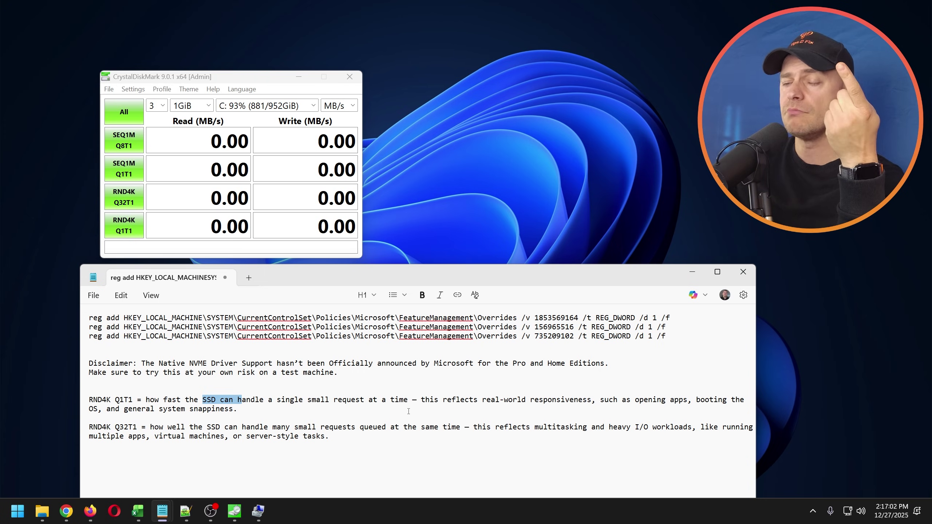
drag(421, 400, 544, 400)
click(579, 408)
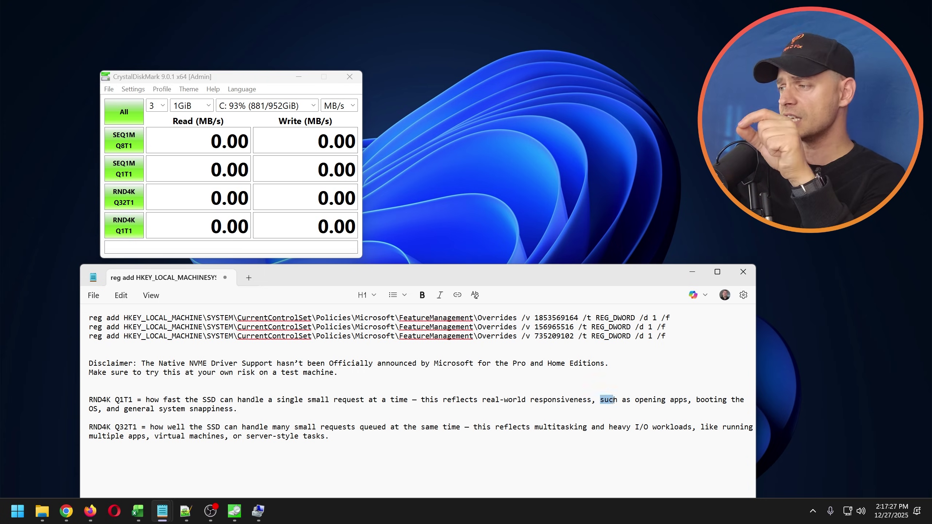
drag(599, 400, 686, 400)
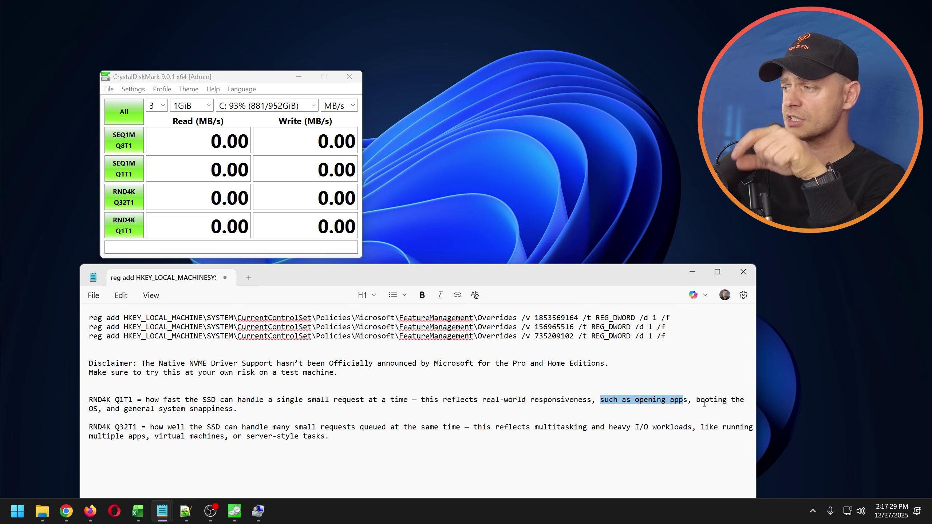
click(259, 421)
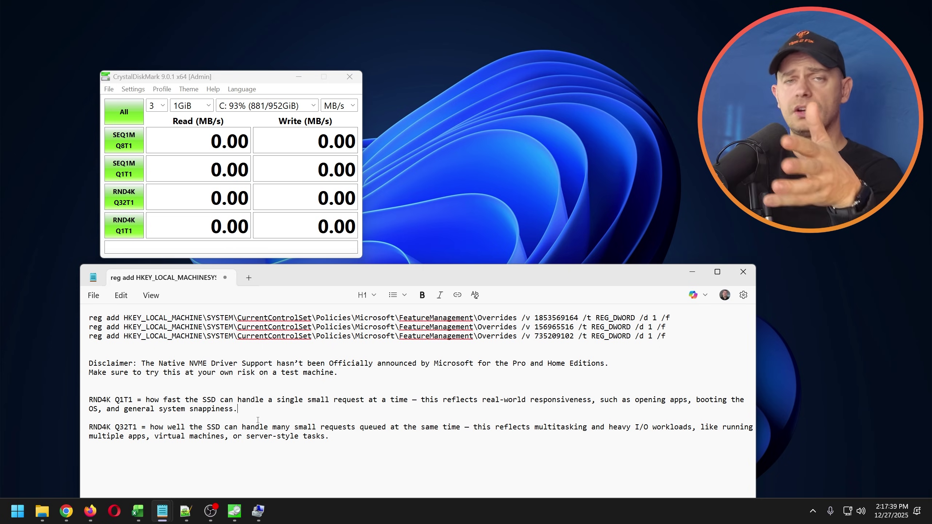
click(262, 261)
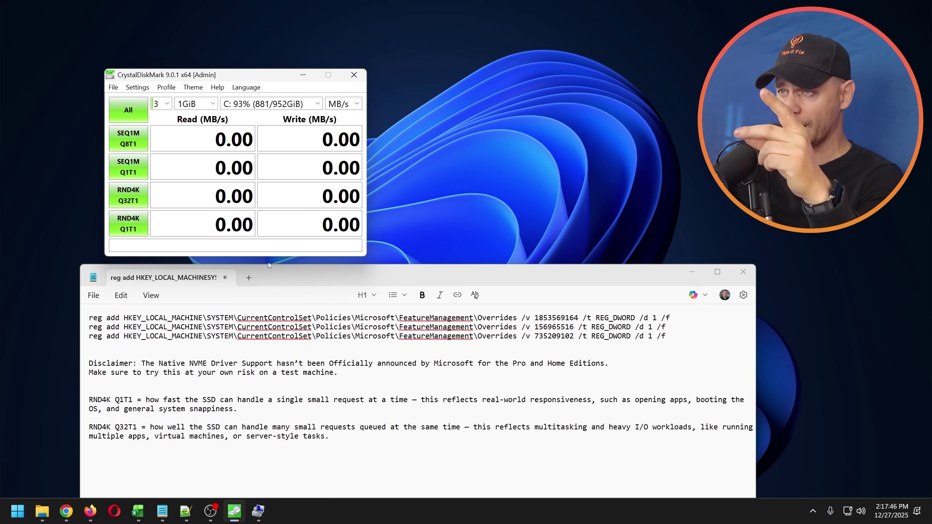
Step: Run all CrystalDiskMark benchmarks on drive C: and minimize the notes
click(227, 104)
click(243, 118)
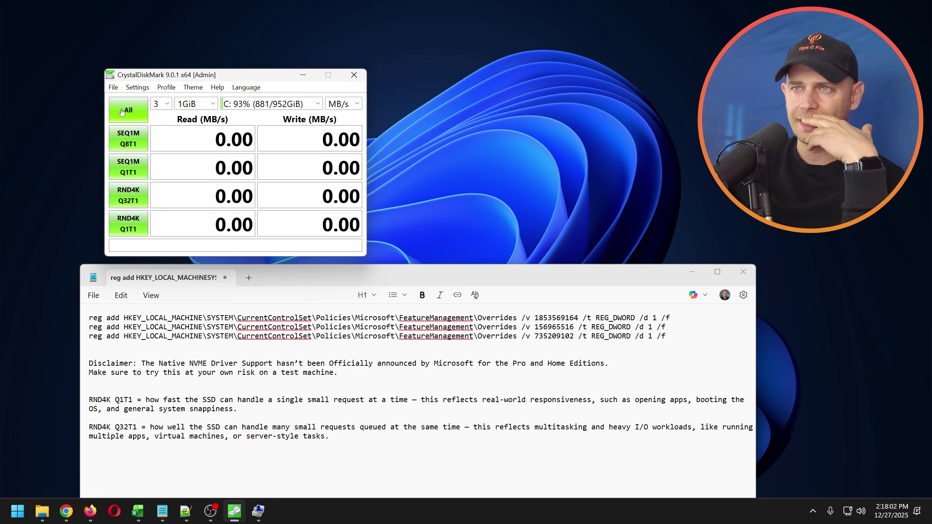
click(128, 111)
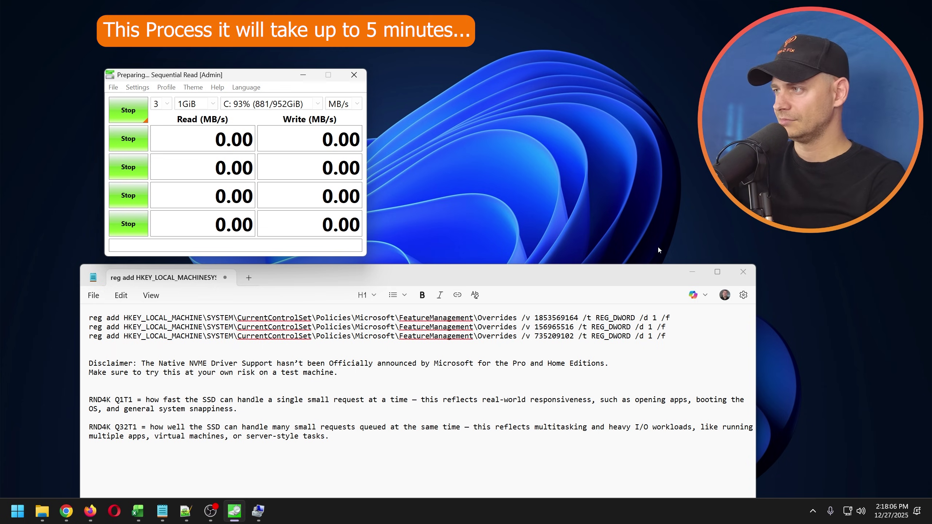
click(691, 271)
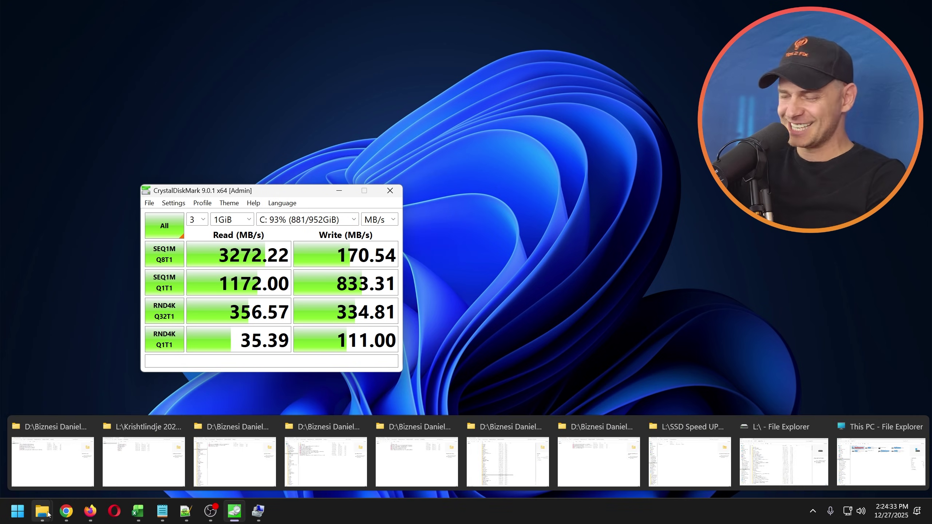
mouse_move(65, 511)
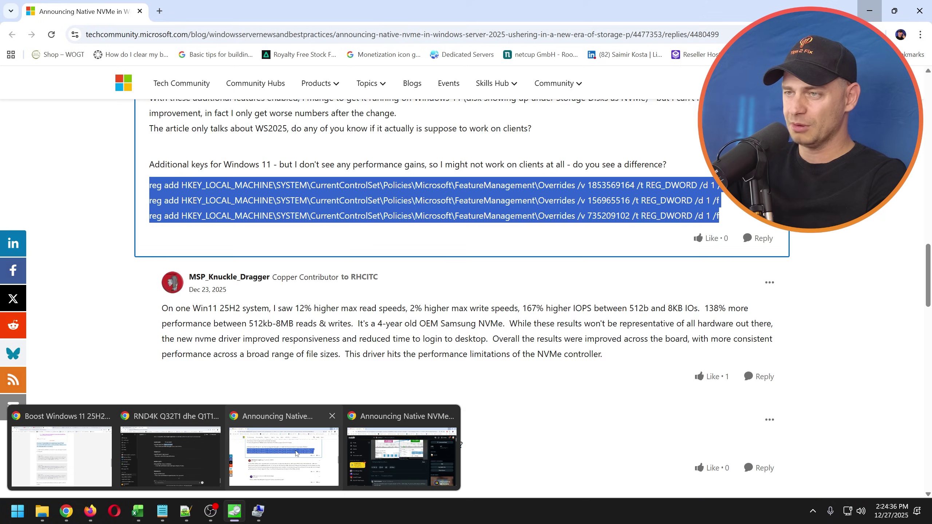
Step: Launch Windows PowerShell as administrator from Start search
key(super)
text(po)
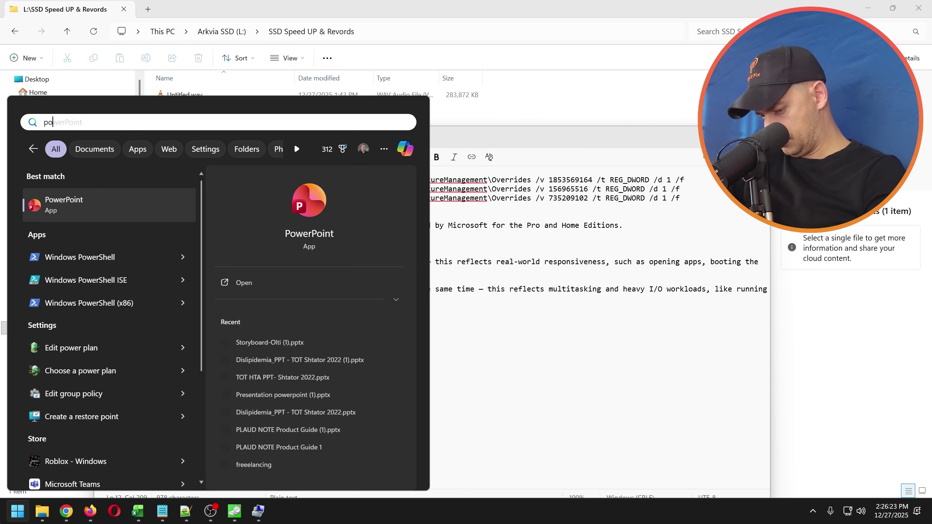
text(wer)
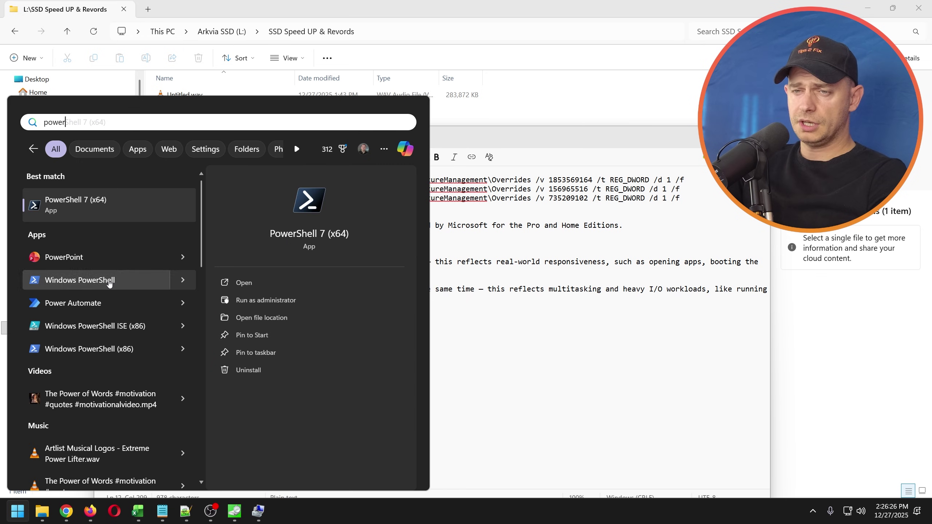
right_click(105, 281)
click(164, 294)
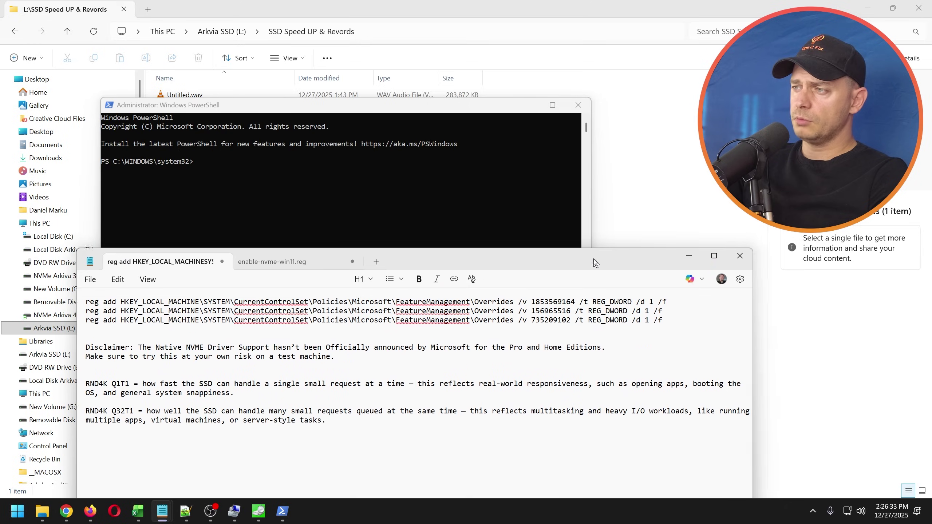
Step: Run the first two FeatureManagement\Overrides reg add commands, each REG_DWORD set to 1
drag(677, 306, 85, 306)
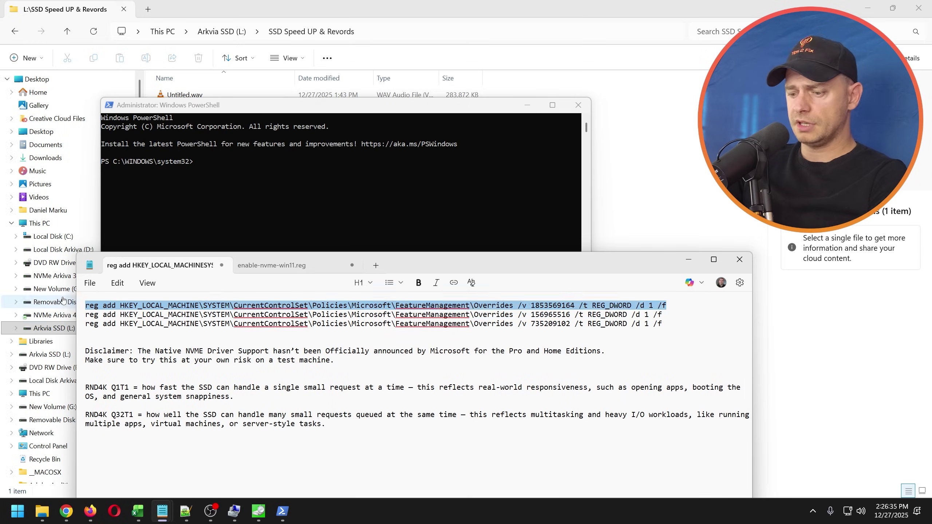
click(316, 191)
right_click(284, 176)
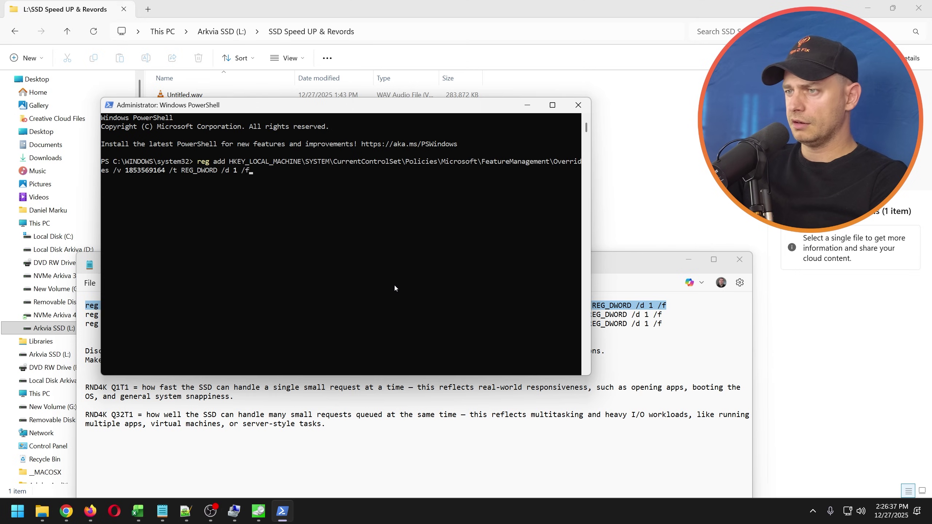
key(Return)
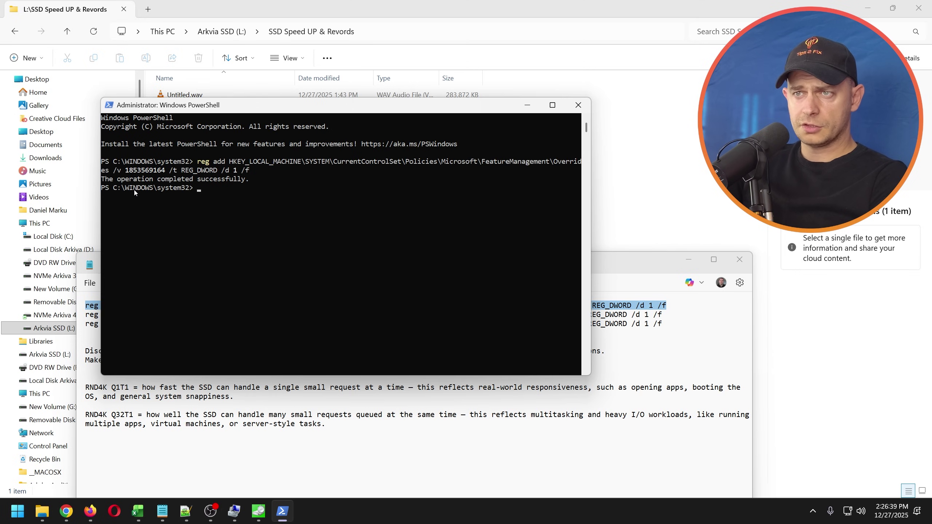
click(369, 392)
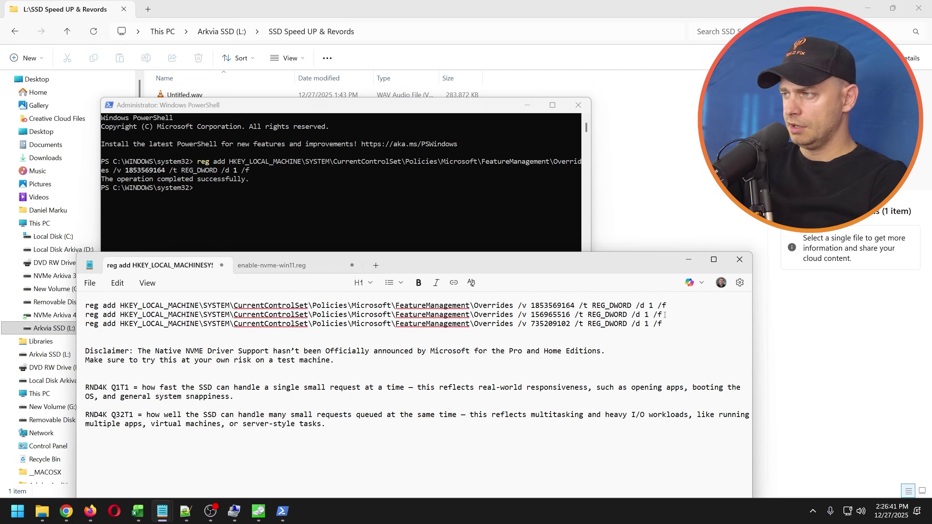
drag(663, 314, 60, 315)
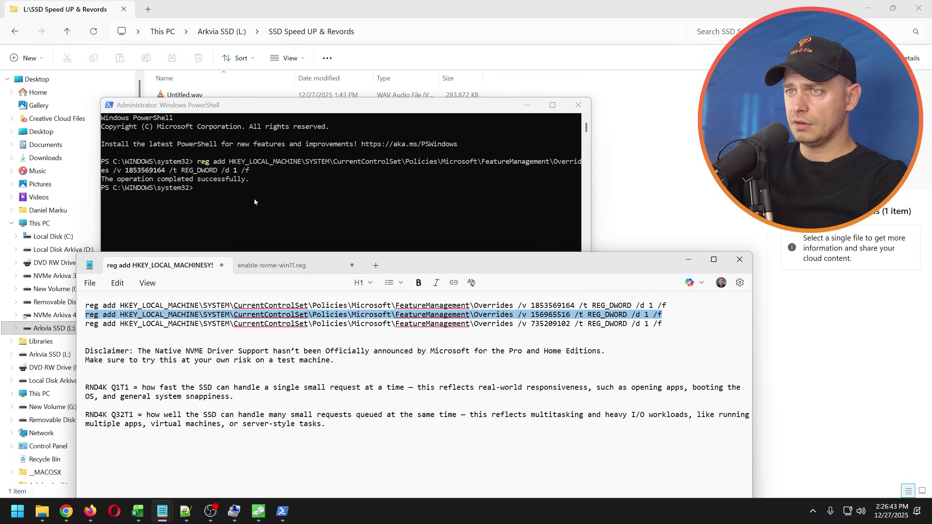
click(254, 202)
right_click(255, 202)
key(Return)
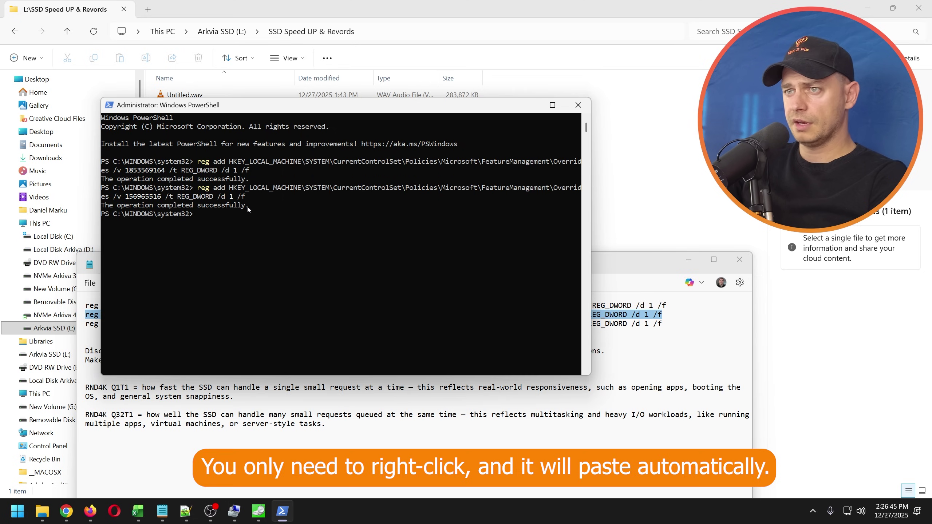
Step: Run the third override reg add command and reposition the PowerShell window
click(660, 342)
drag(665, 322, 79, 322)
click(341, 215)
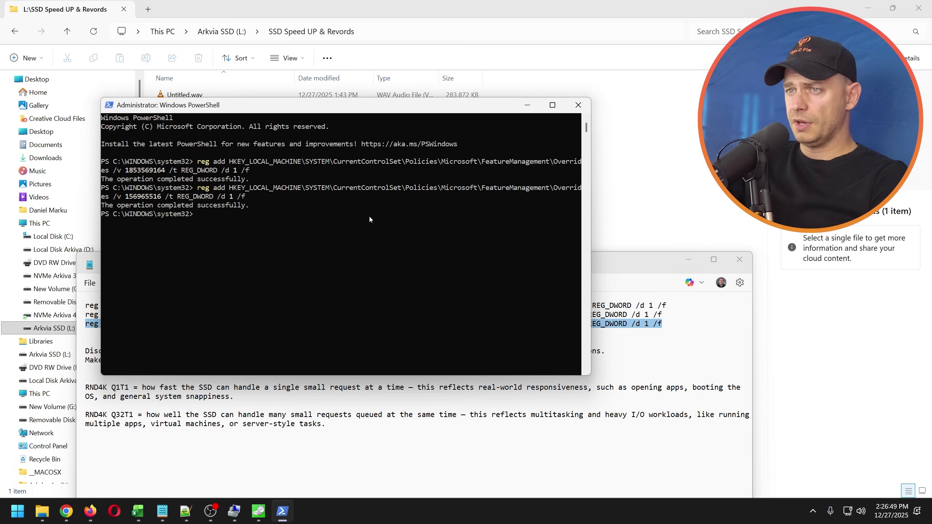
right_click(295, 250)
key(Return)
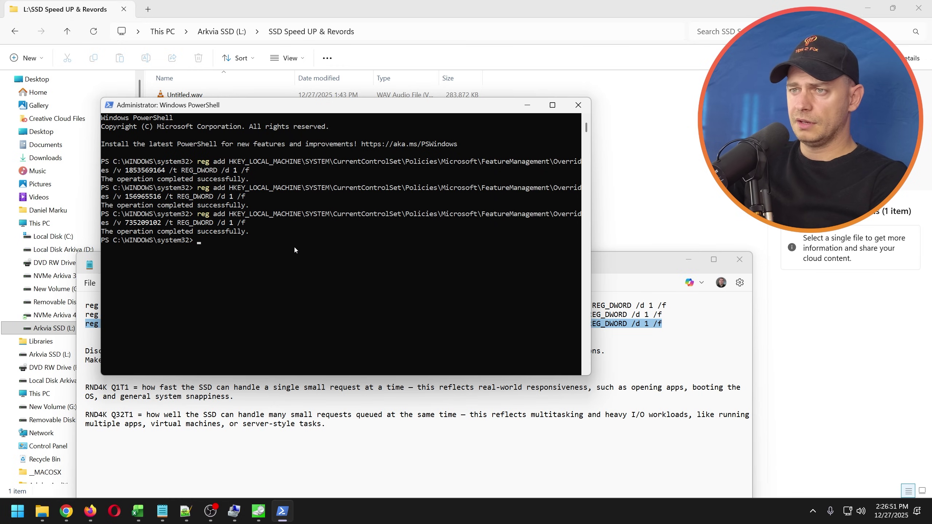
drag(283, 104, 256, 120)
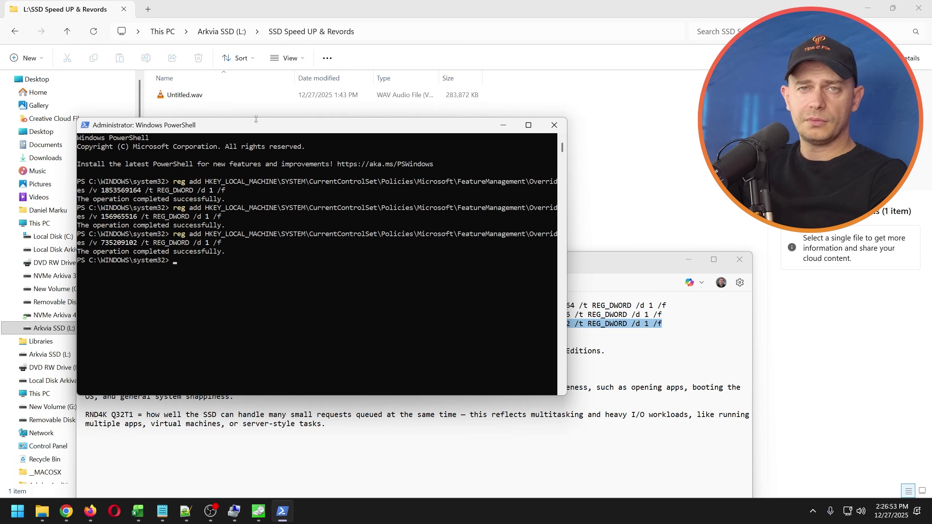
drag(311, 127, 319, 109)
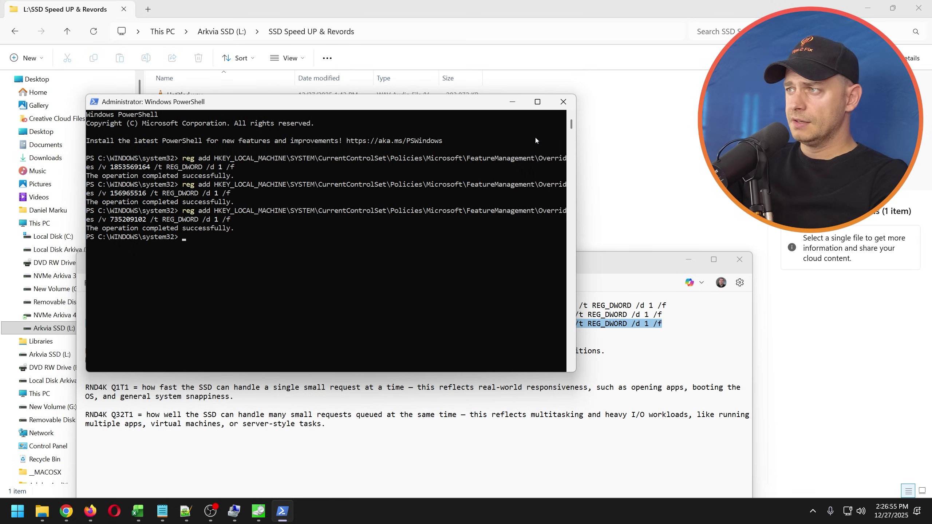
Step: Launch Registry Editor from Start search and reposition its window
key(super)
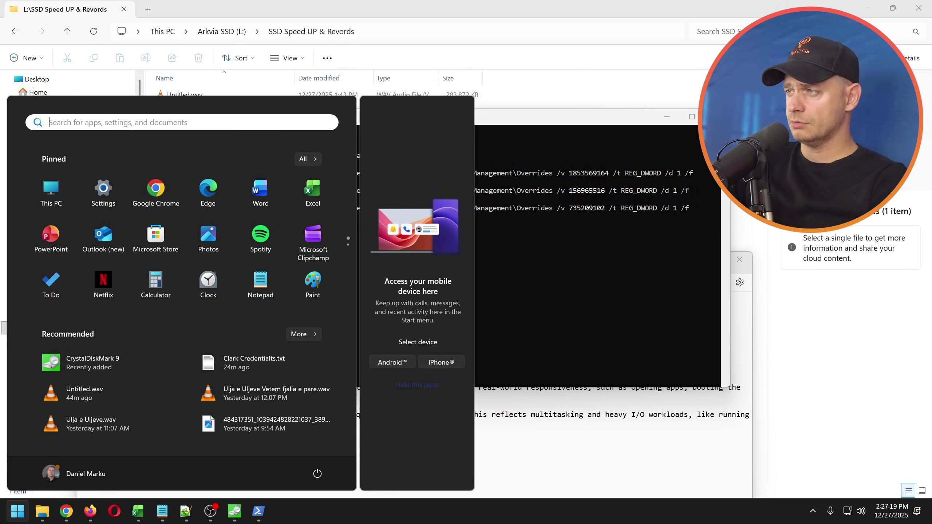
text(reg)
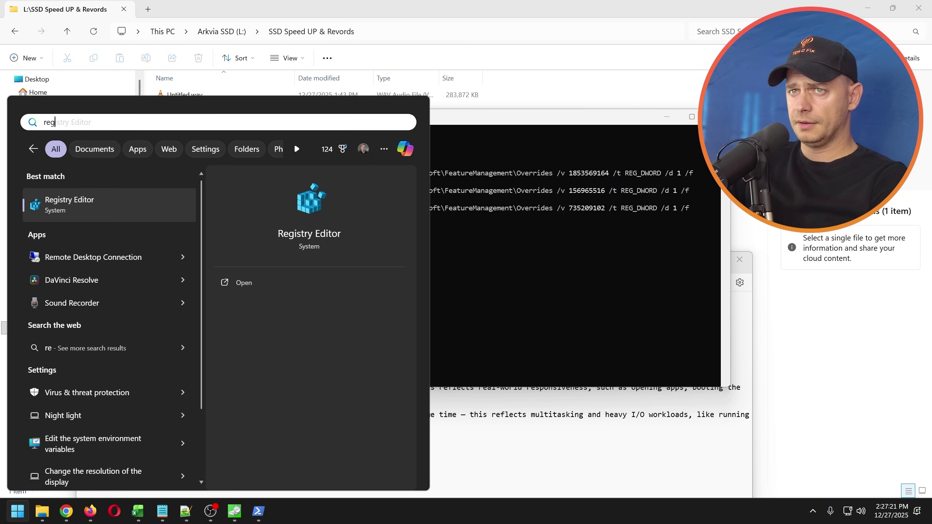
key(Return)
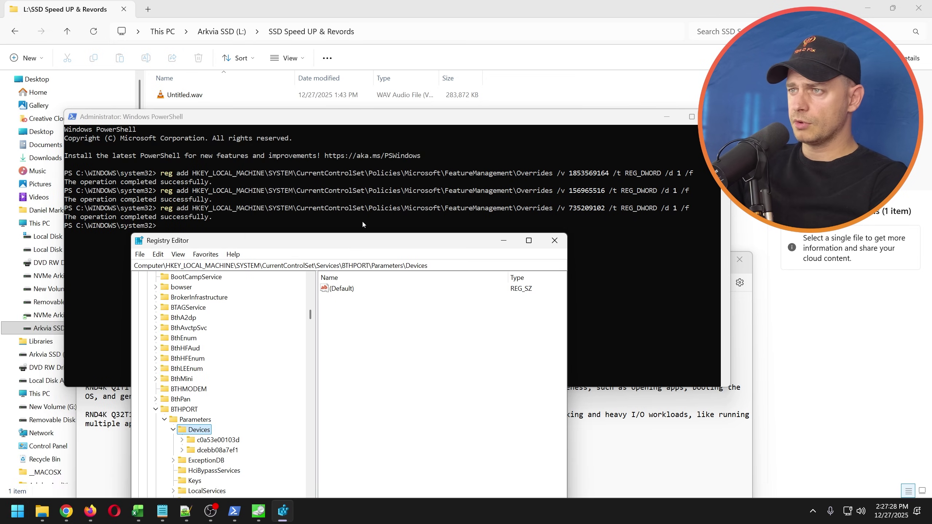
drag(372, 241, 363, 213)
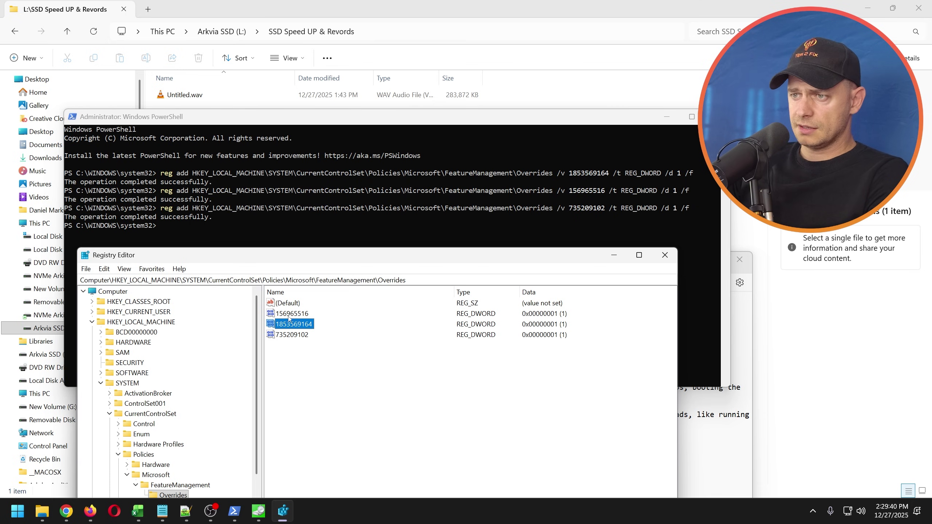
Step: Delete the three DWORD values under FeatureManagement\Overrides, confirming the deletion
click(281, 337)
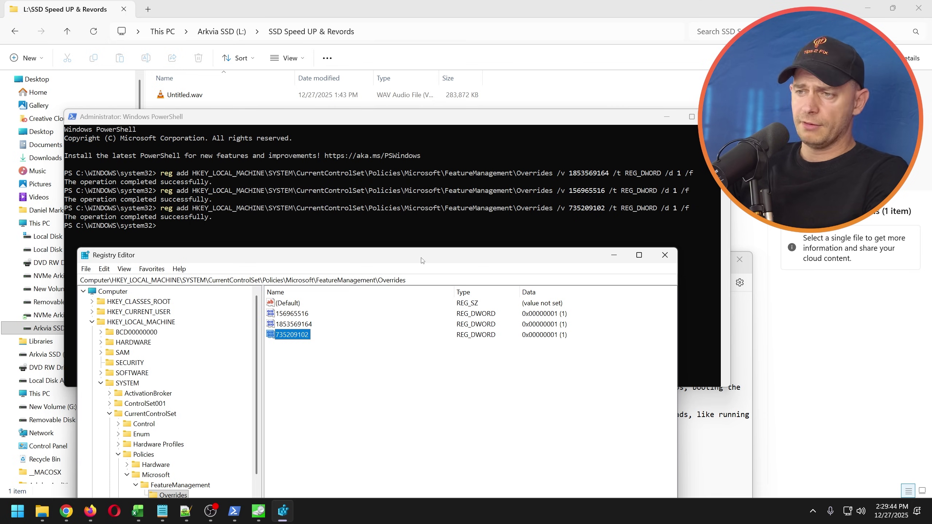
drag(388, 258, 375, 246)
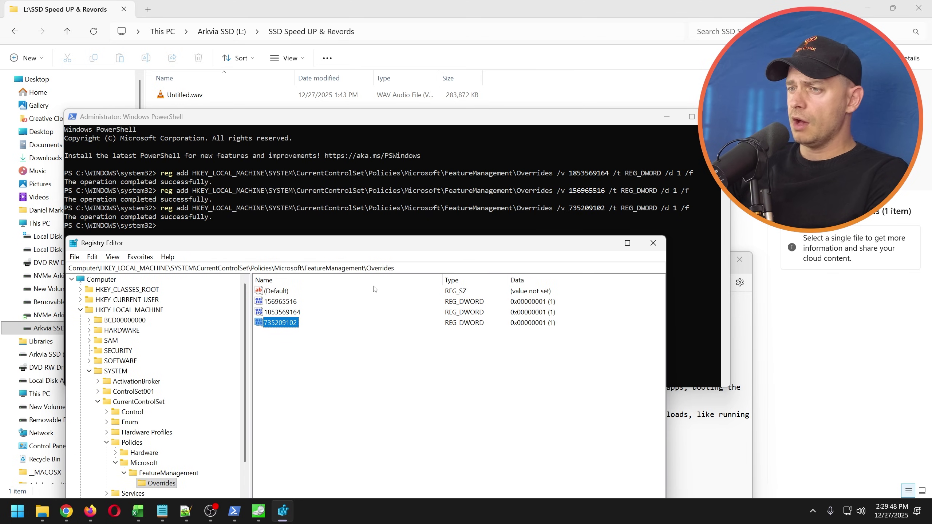
drag(298, 342, 280, 307)
key(Delete)
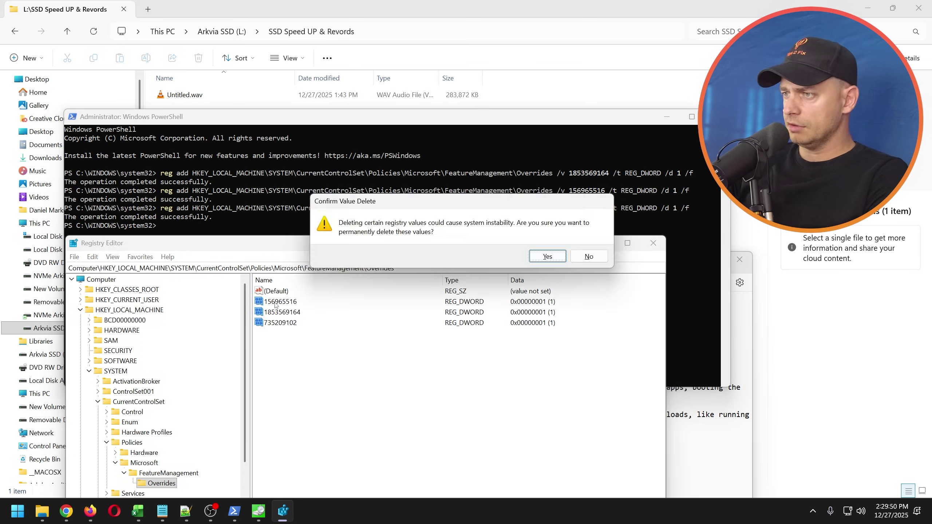
click(536, 257)
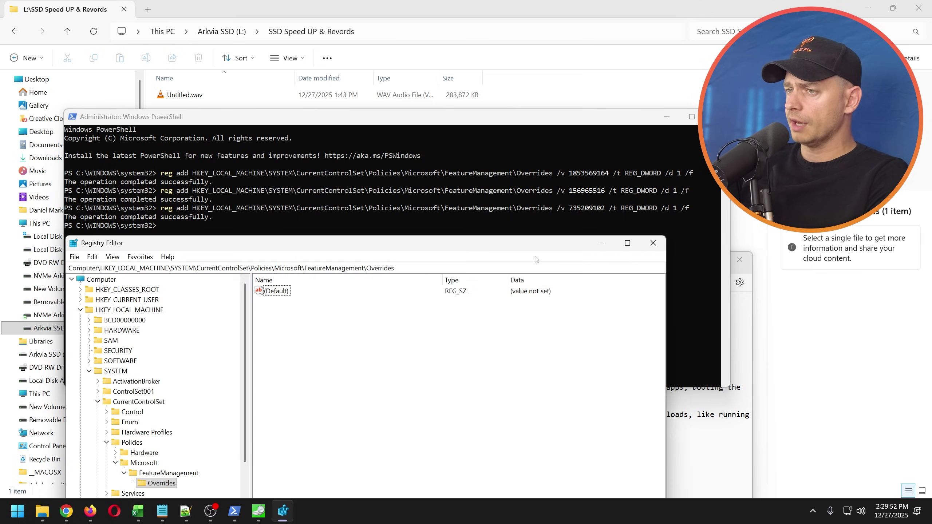
click(666, 116)
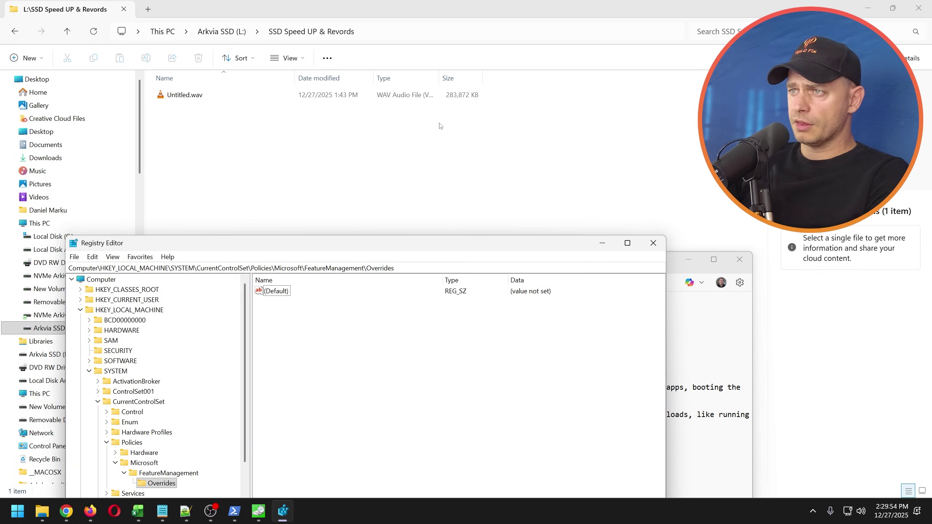
Step: Create a new text document containing the copied enable-nvme-win11.reg contents and save it
right_click(332, 141)
mouse_move(355, 226)
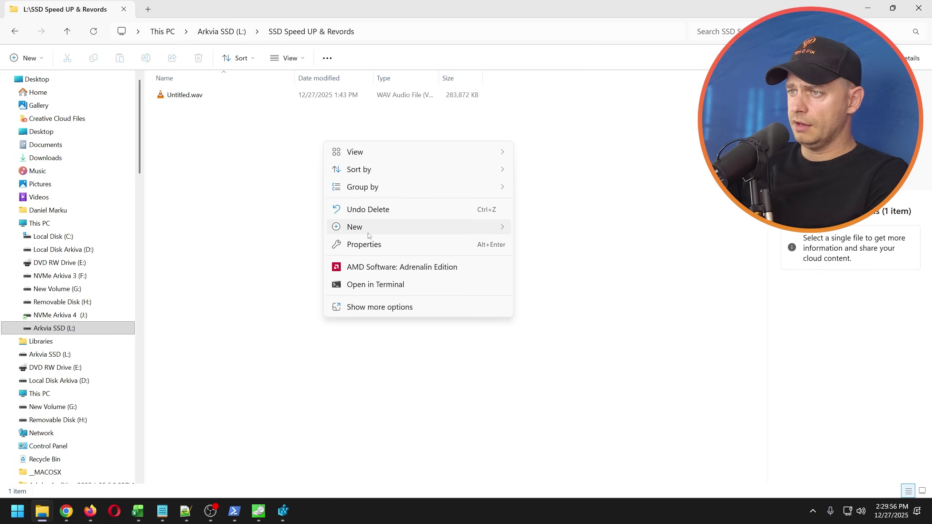
click(554, 400)
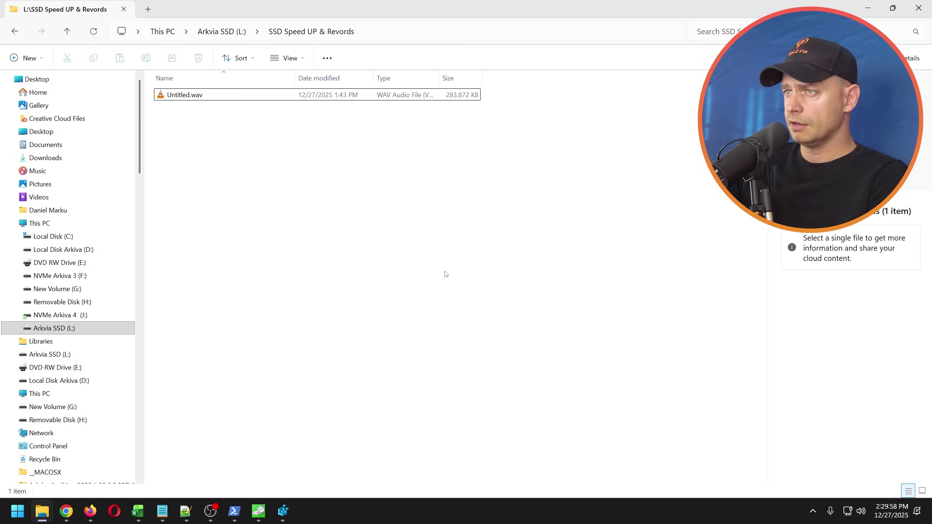
double_click(197, 97)
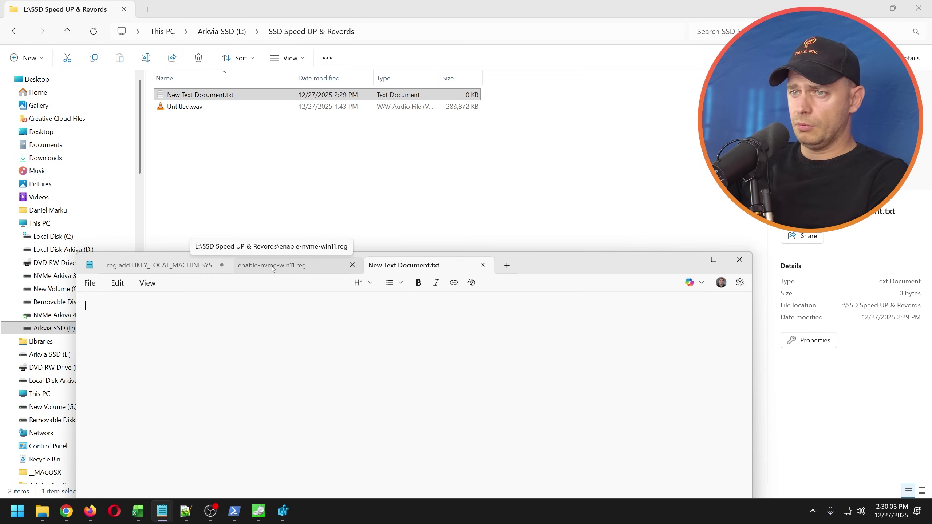
click(254, 266)
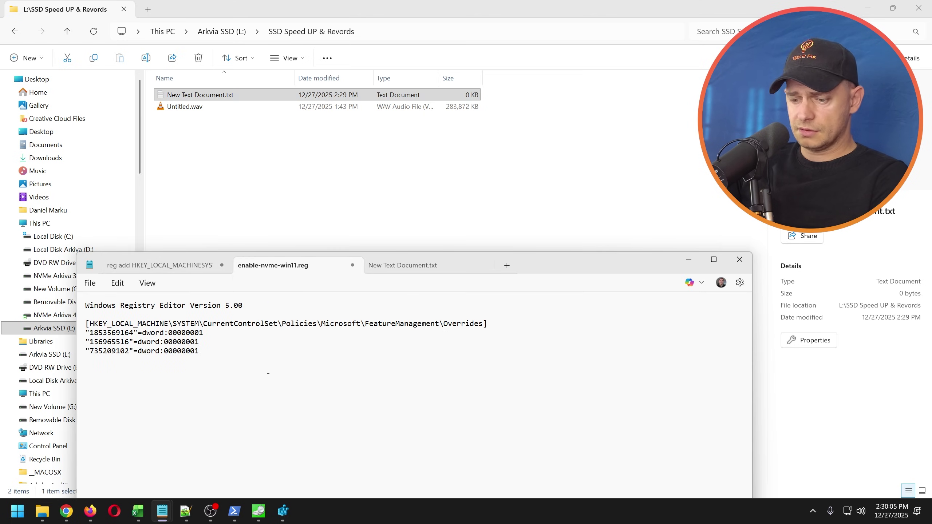
key(ctrl+a)
key(ctrl+c)
key(ctrl+Tab)
key(ctrl+v)
click(90, 283)
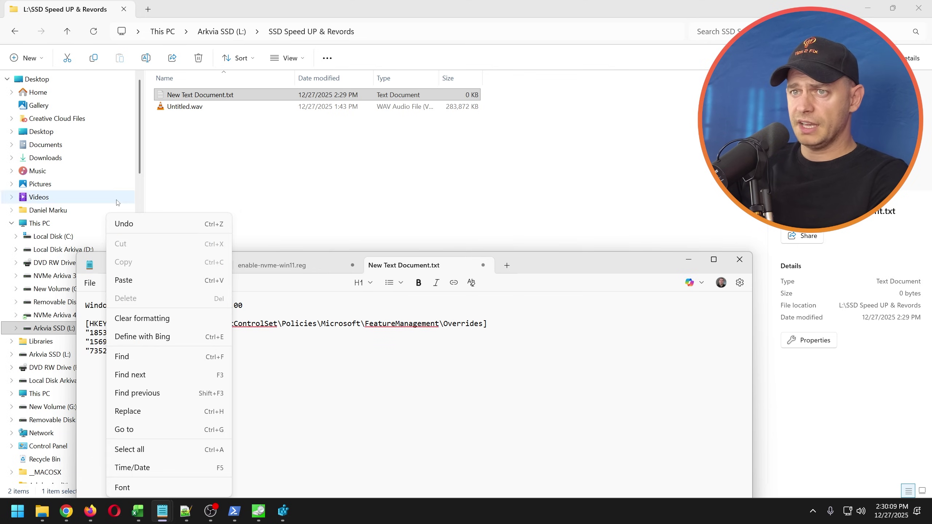
click(109, 132)
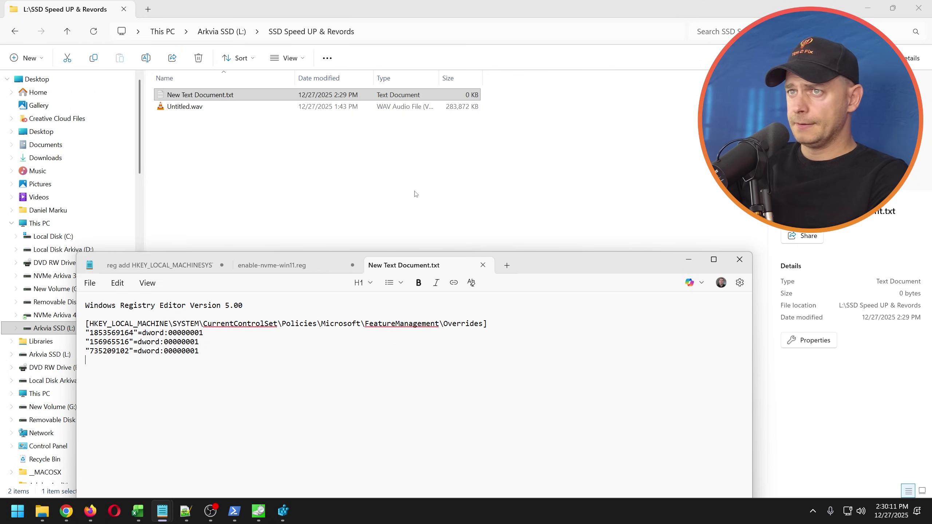
key(alt+F4)
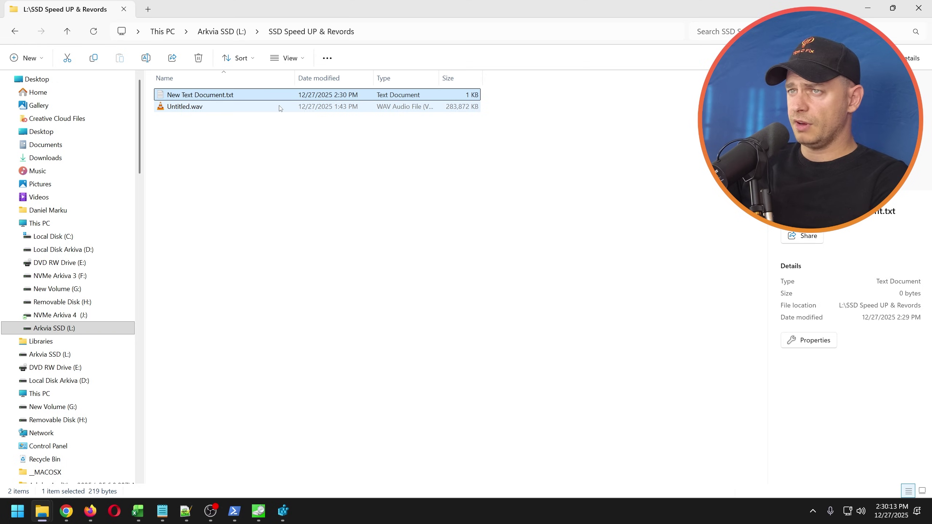
Step: Rename the text document to enable-nvme-win11.reg
key(F2)
click(65, 511)
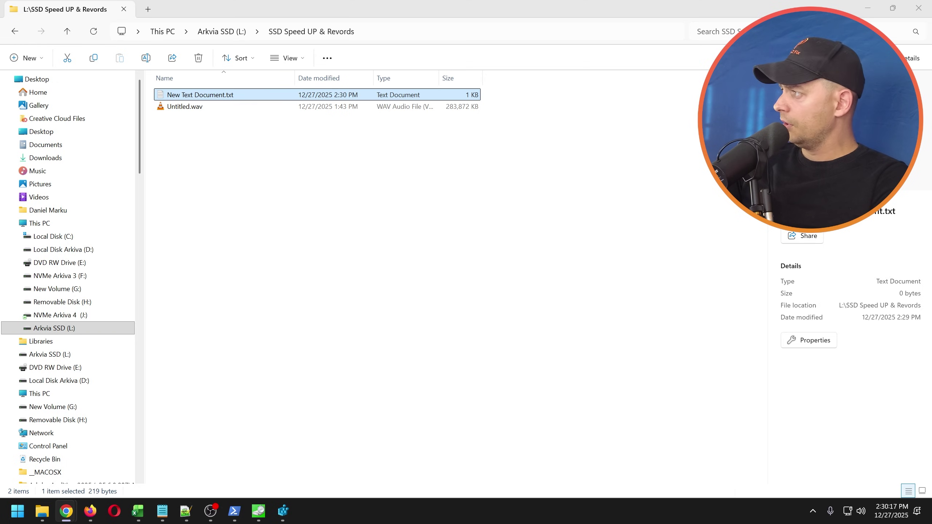
key(alt+Tab)
key(F2)
key(ctrl+v)
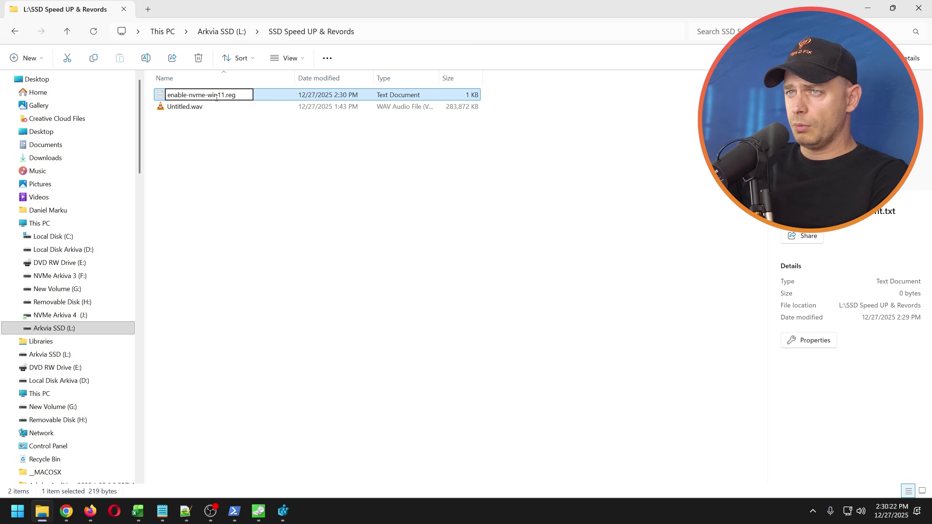
key(Return)
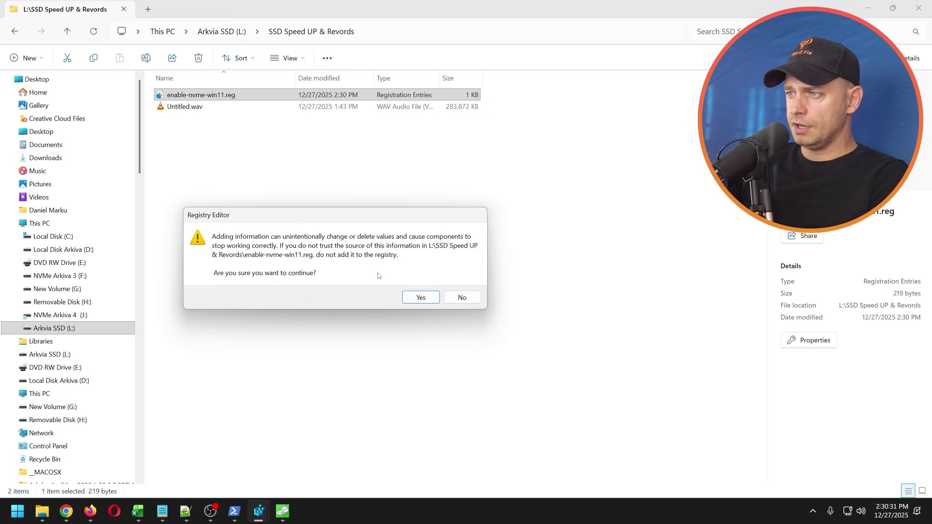
Step: Merge enable-nvme-win11.reg and verify the three override values, including 156965516, in Registry Editor
click(416, 300)
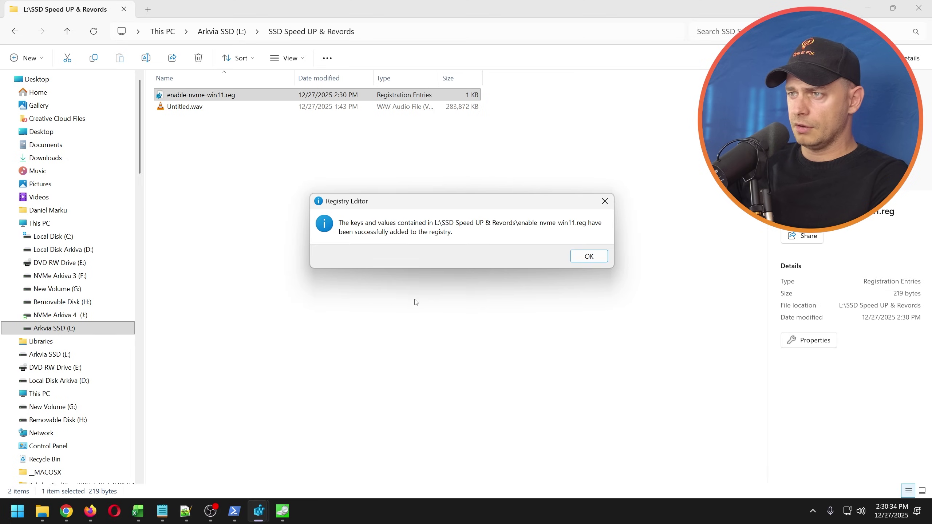
click(588, 256)
mouse_move(233, 512)
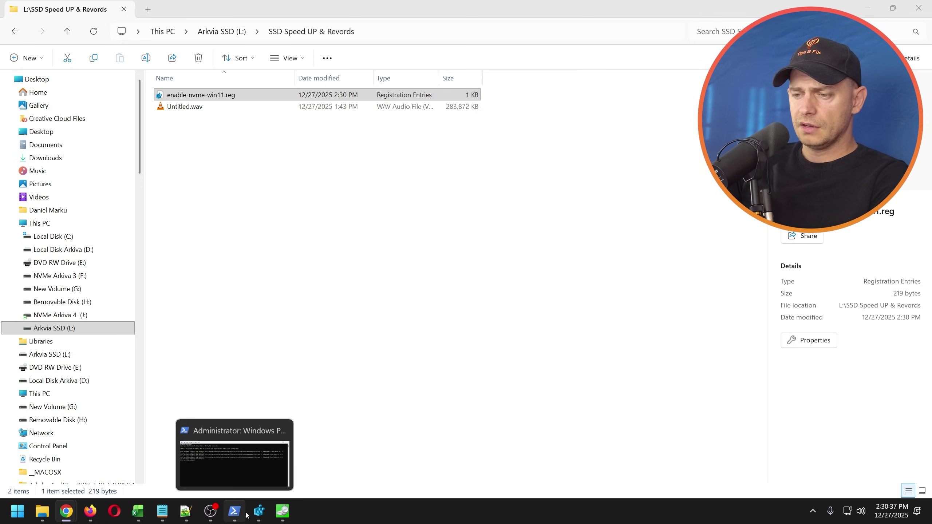
click(259, 512)
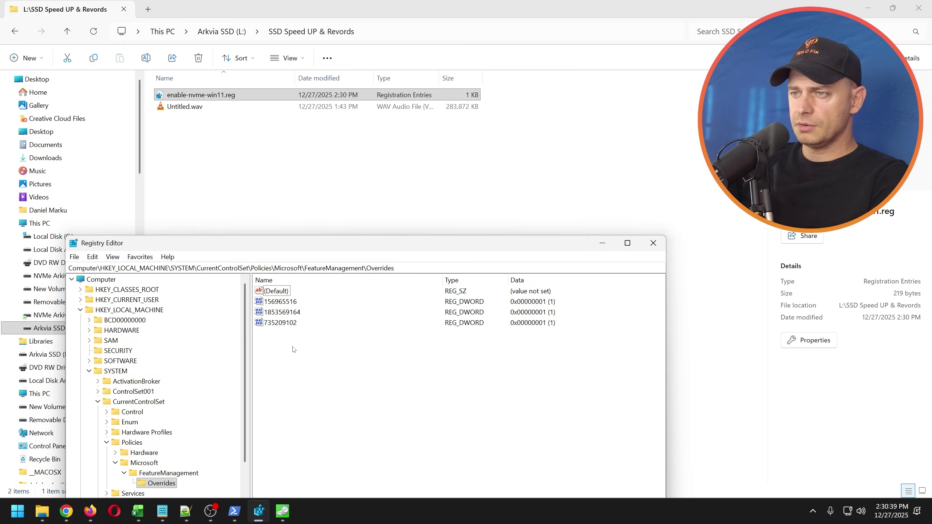
click(284, 312)
click(285, 311)
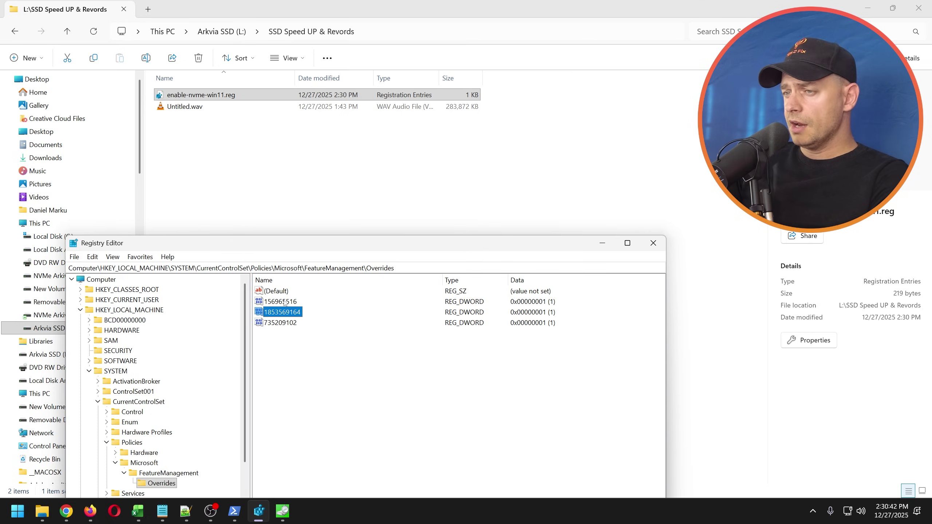
Step: Create another new text document and paste in the registry text removing the three NVMe overrides
click(275, 199)
right_click(217, 146)
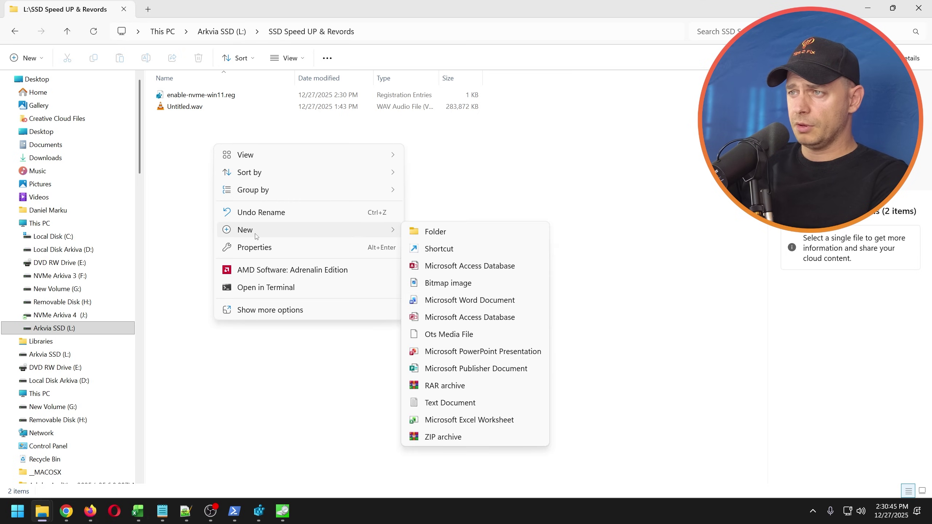
click(448, 403)
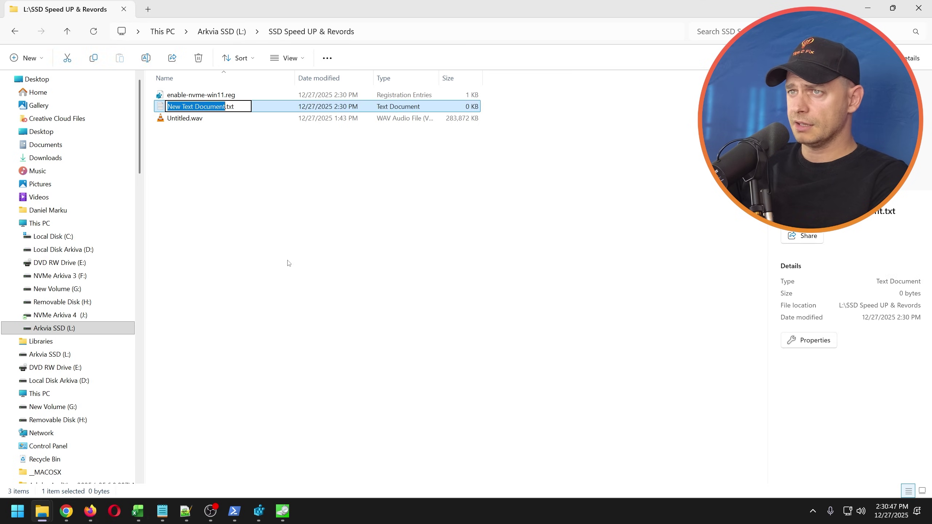
key(Return)
key(Return)
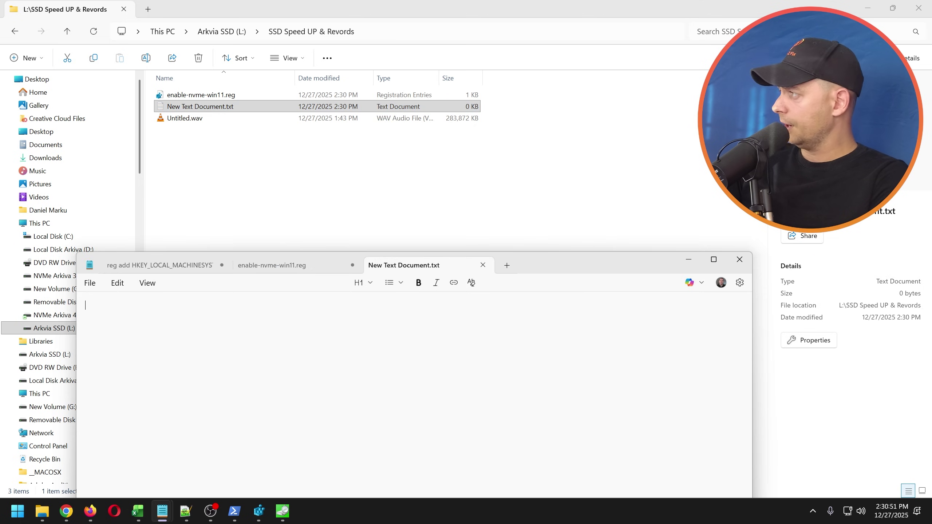
key(ctrl+v)
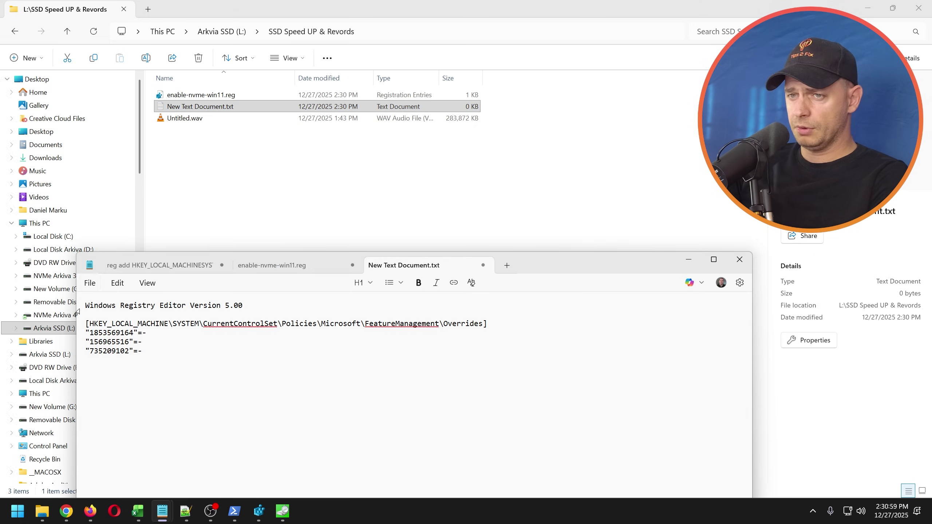
click(117, 282)
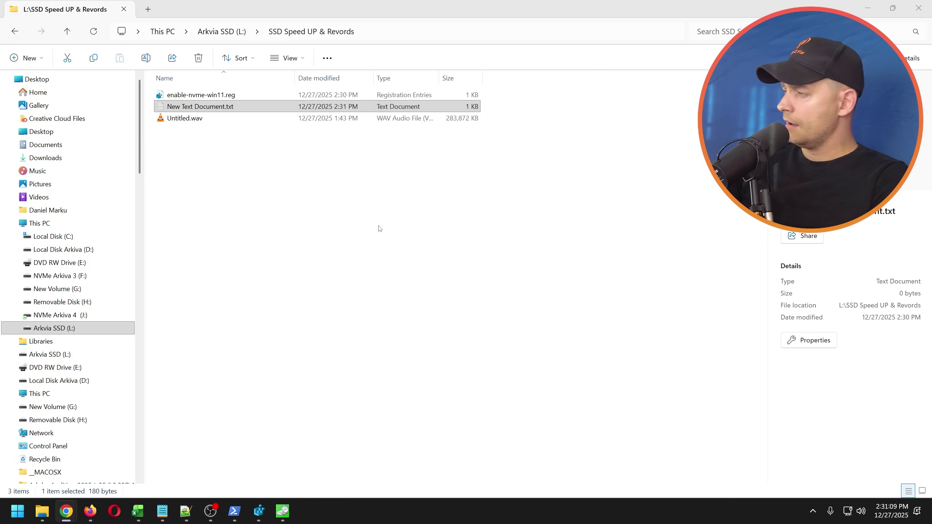
Step: Rename New Text Document.txt to disable-nvme-win11.reg, accepting the extension change
click(186, 108)
key(F2)
text(disable-nvme-win11.reg)
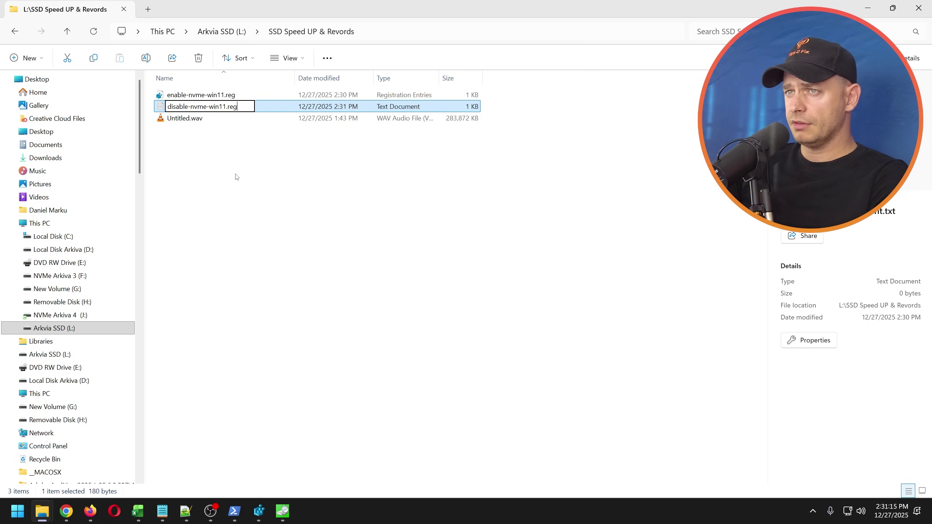
key(Return)
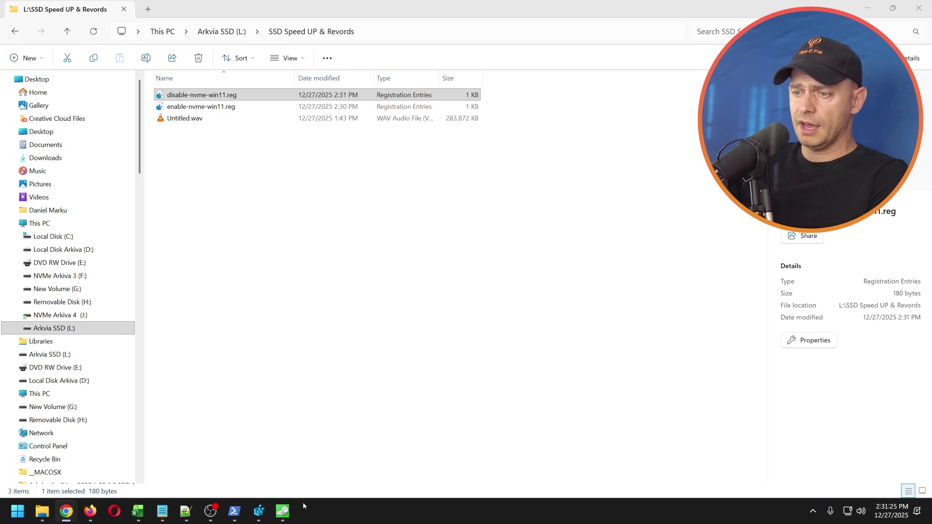
Step: Apply enable-nvme-win11.reg, then open override value 156965516 for editing in Registry Editor
mouse_move(259, 511)
click(311, 421)
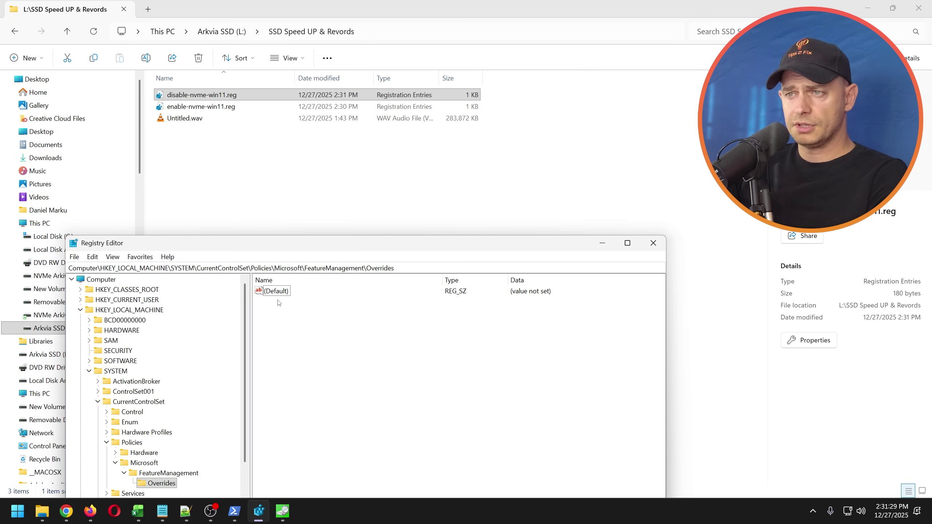
drag(264, 245, 198, 139)
drag(259, 5, 473, 140)
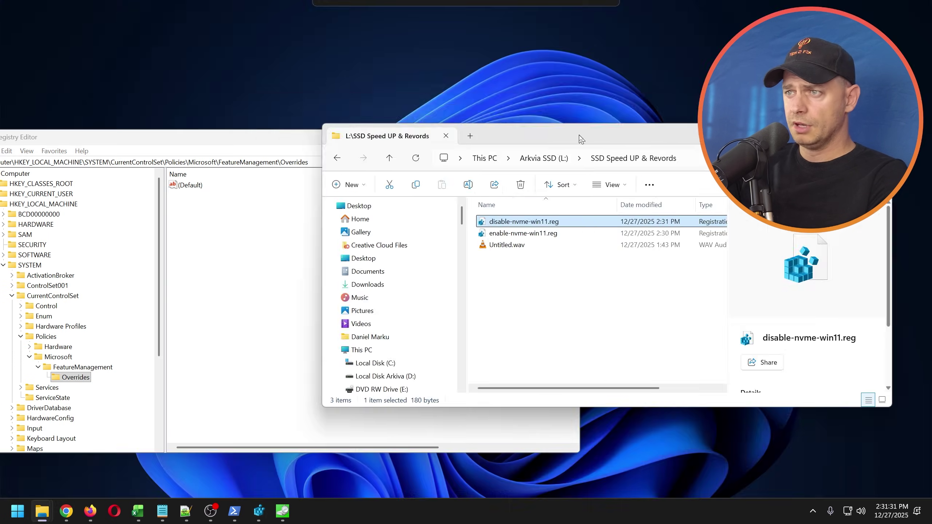
click(513, 239)
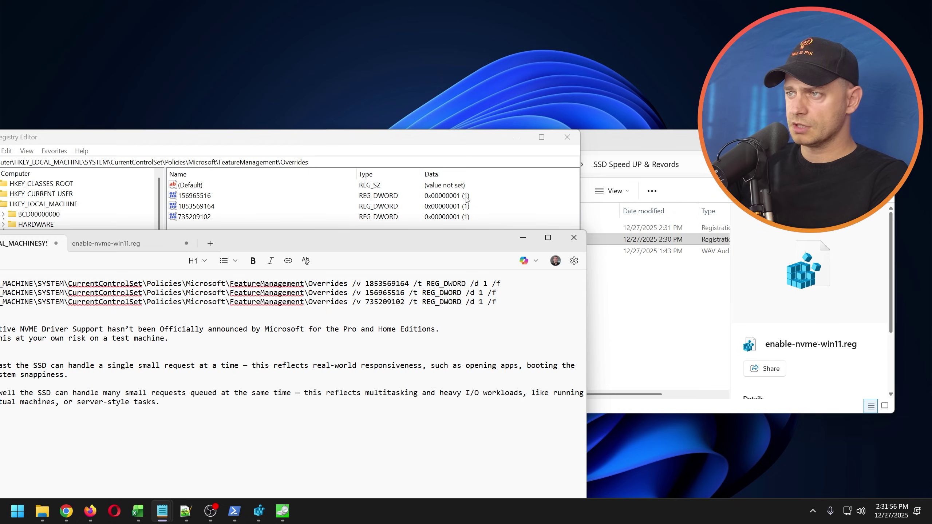
double_click(190, 197)
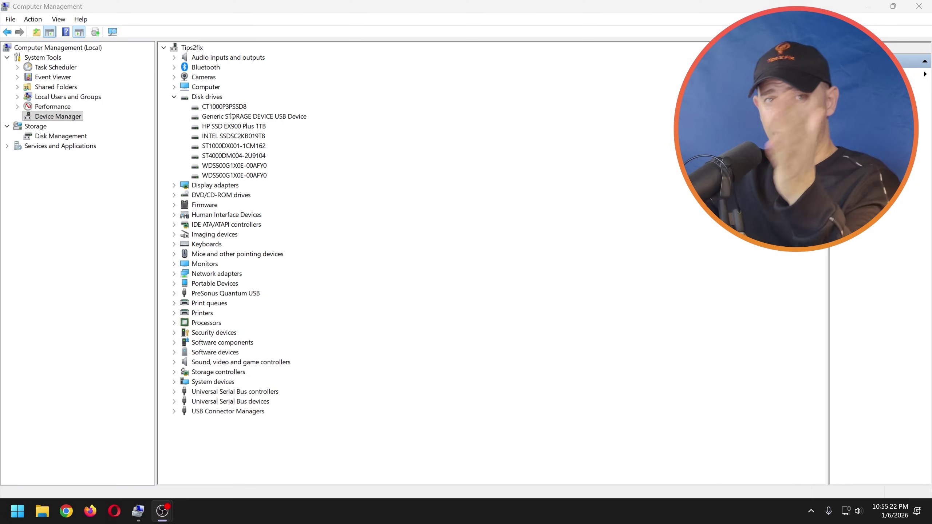
click(206, 97)
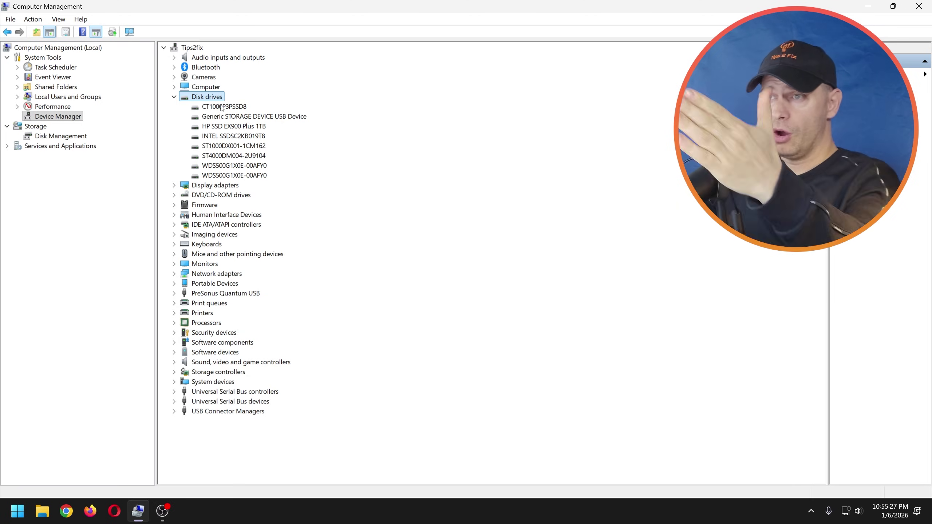
click(222, 107)
click(210, 127)
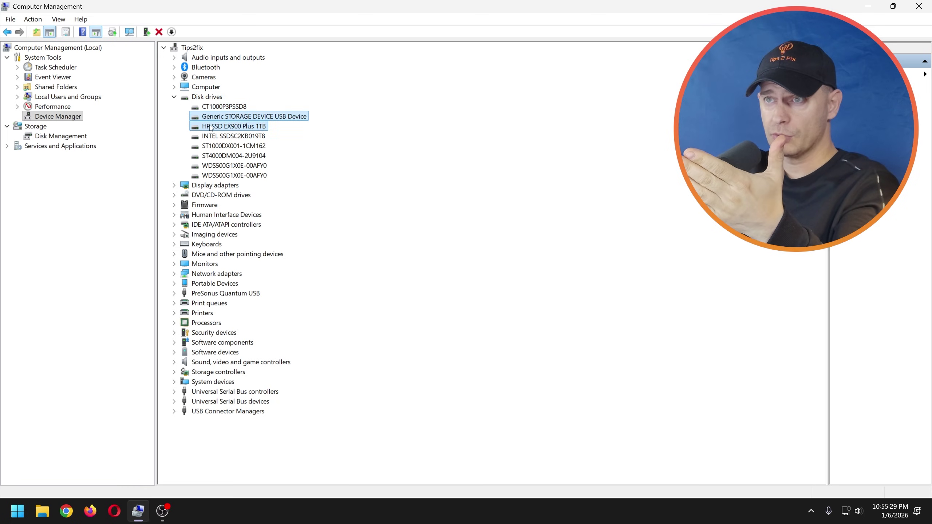
click(211, 147)
click(210, 166)
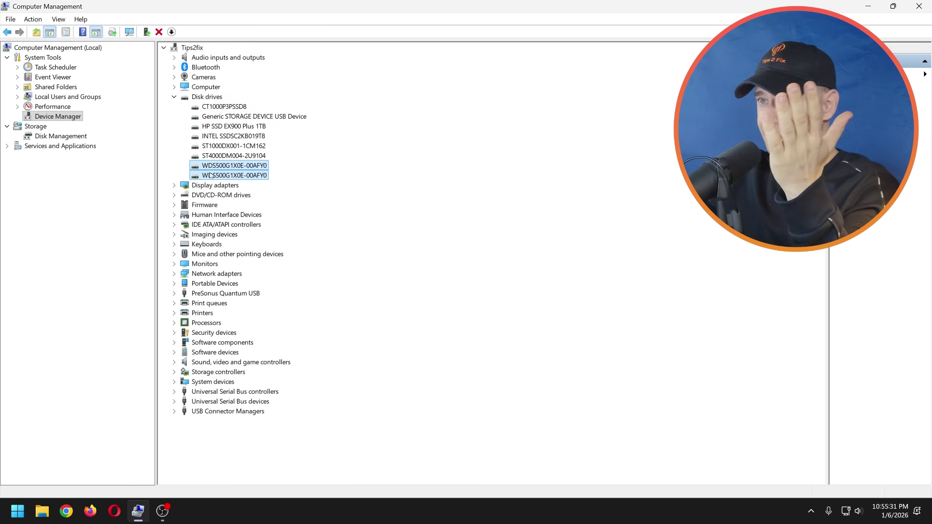
click(223, 128)
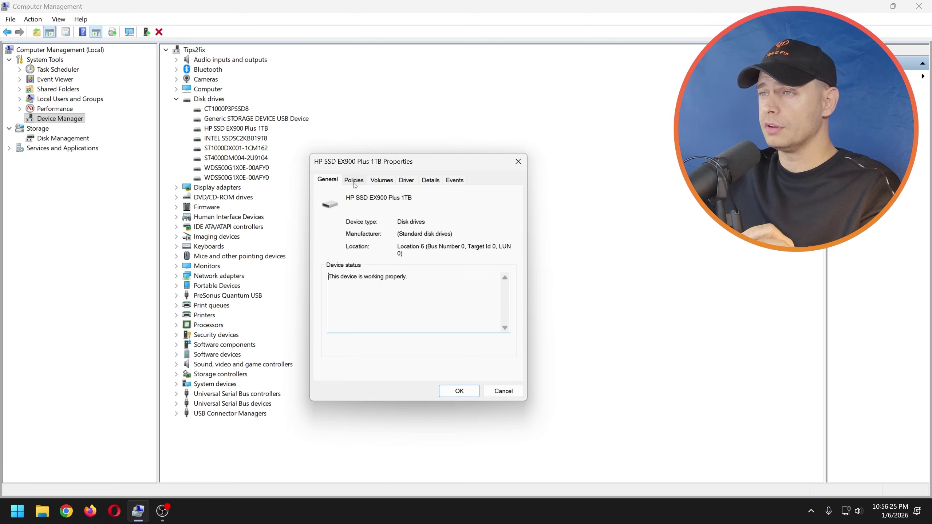
click(382, 179)
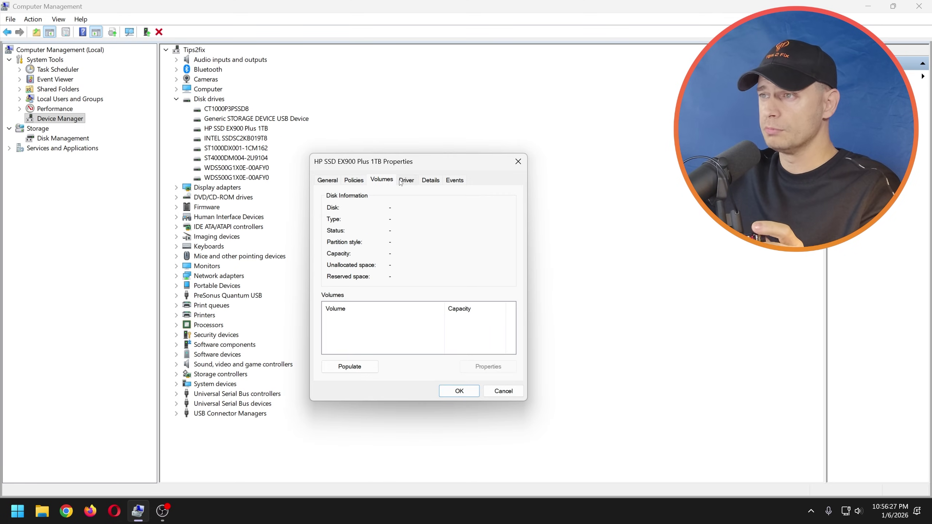
click(405, 180)
click(434, 181)
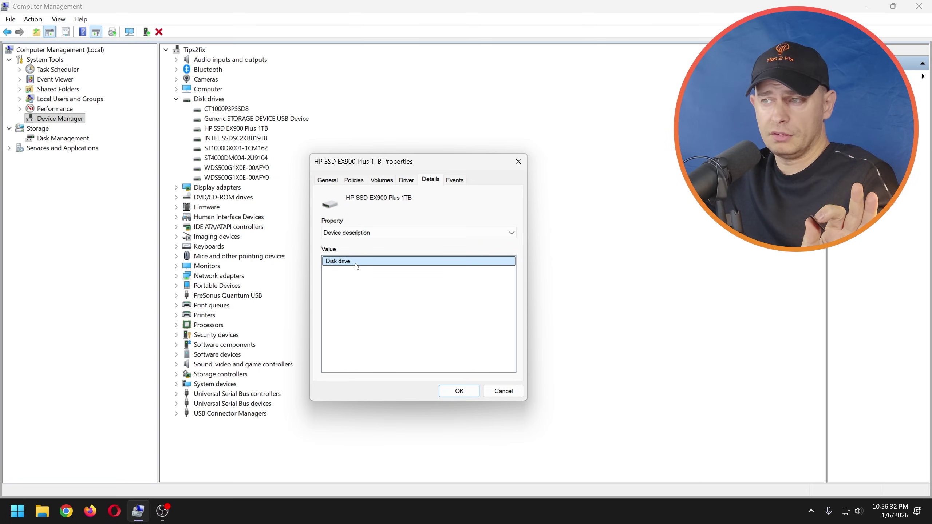
click(406, 231)
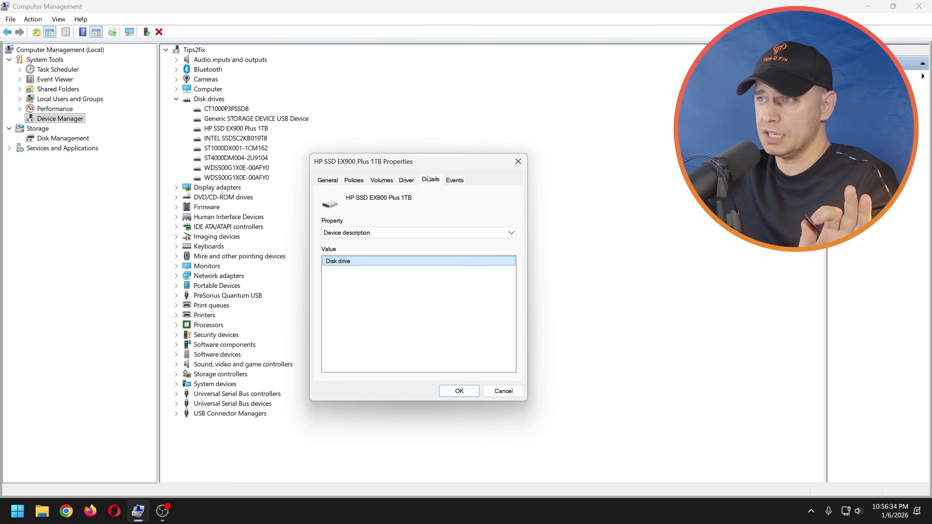
click(455, 180)
key(ctrl+Tab)
key(ctrl+Tab)
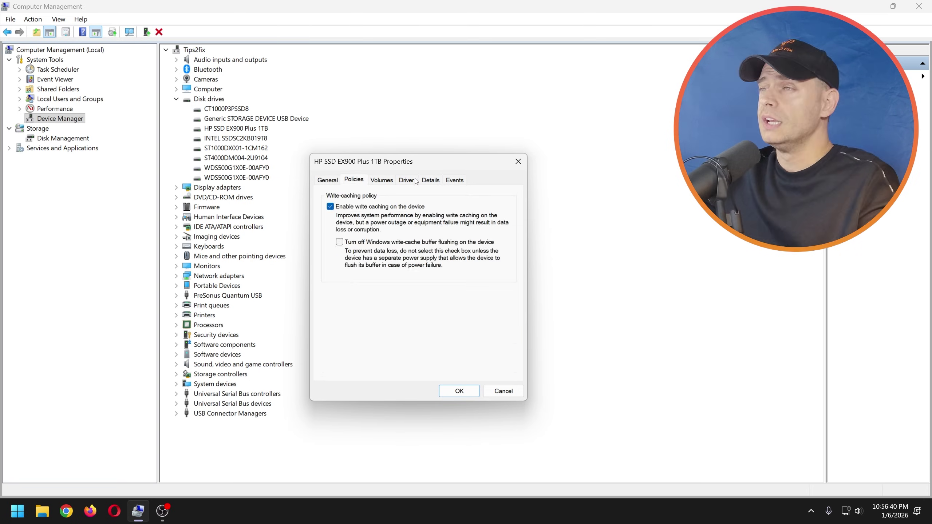
key(ctrl+Tab)
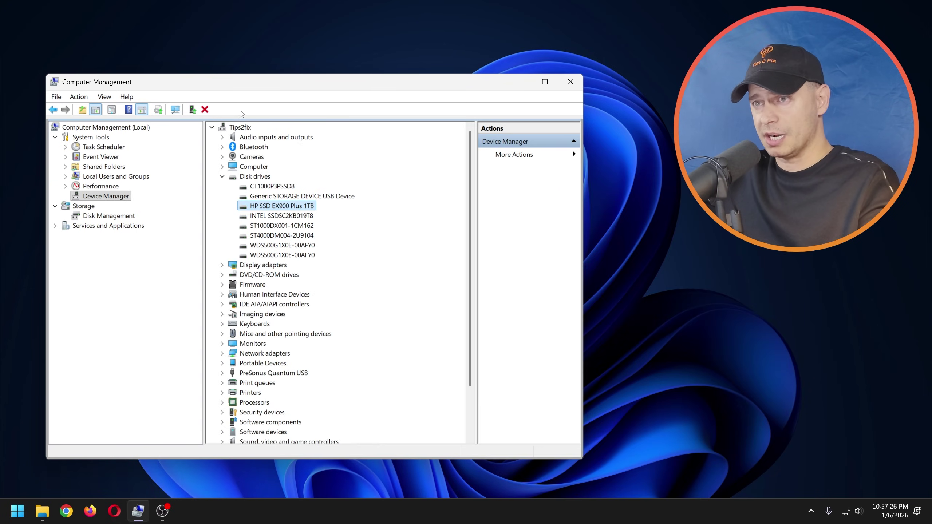
scroll(260, 201, down, 2)
scroll(260, 201, up, 2)
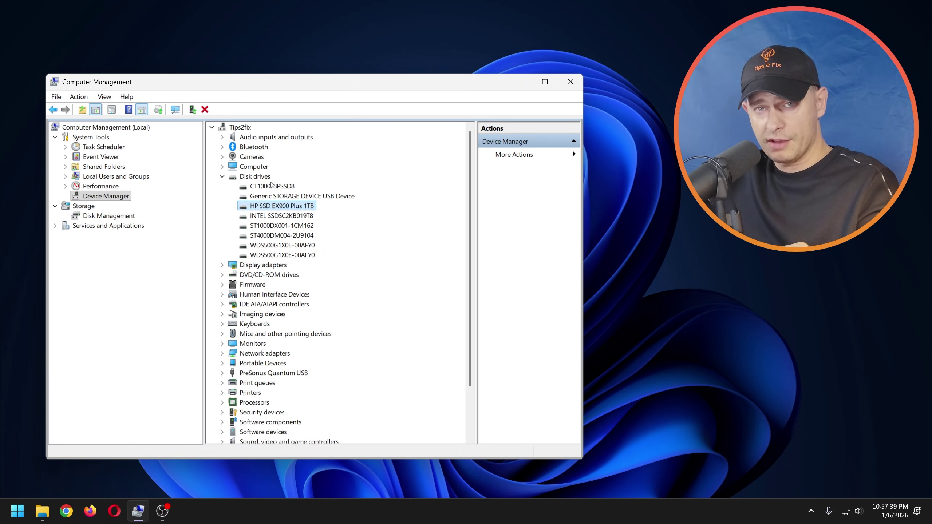
scroll(271, 186, down, 2)
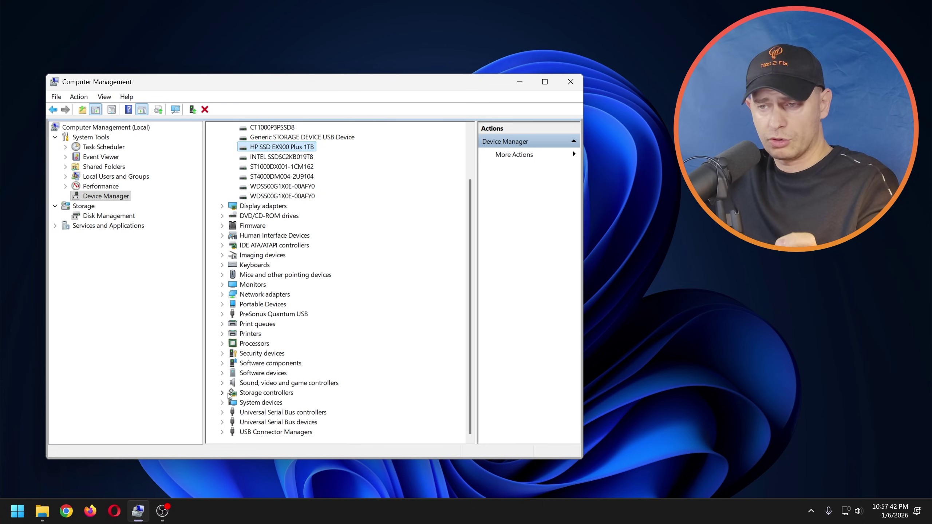
Step: Expand Storage controllers, close the CrystalDiskMark results and move Explorer aside
click(223, 393)
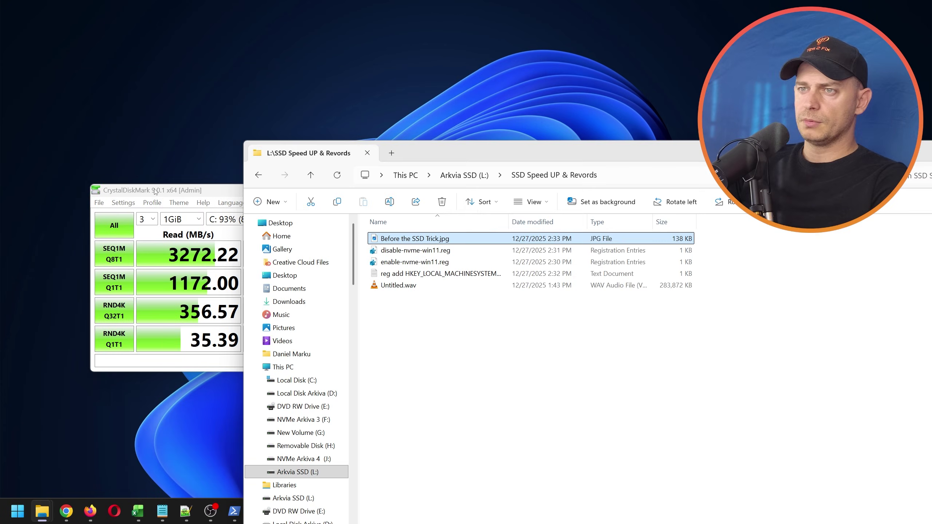
click(331, 191)
click(340, 191)
drag(412, 149, 245, 90)
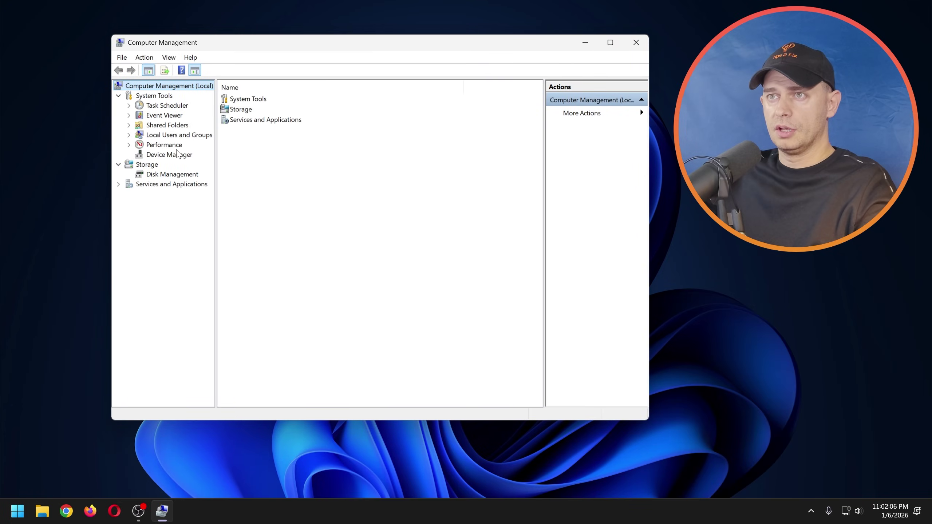
Step: Open Device Manager maximized and review the drives under Disk drives
click(175, 154)
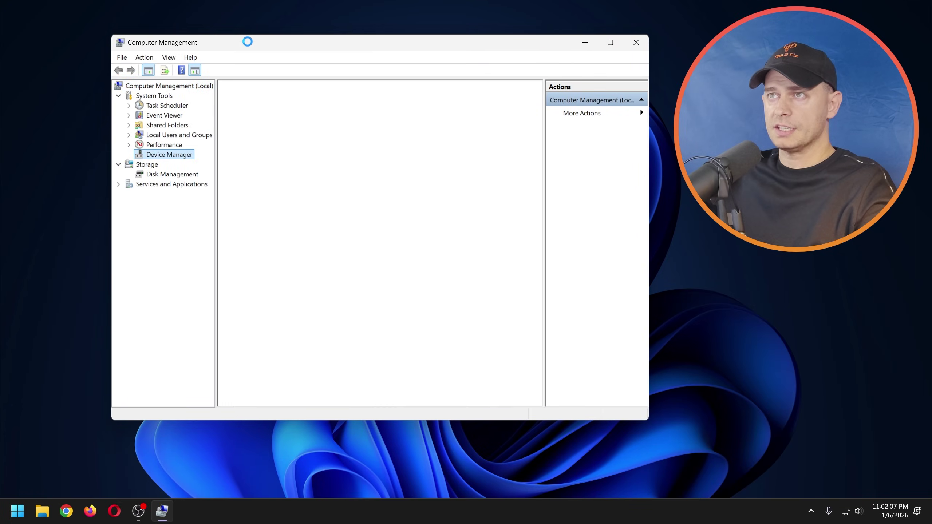
drag(248, 42, 219, 2)
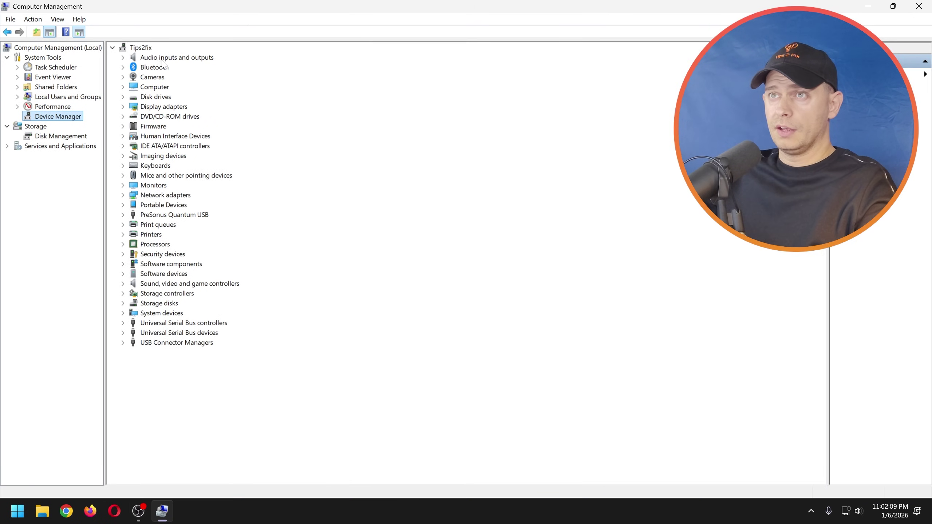
click(123, 97)
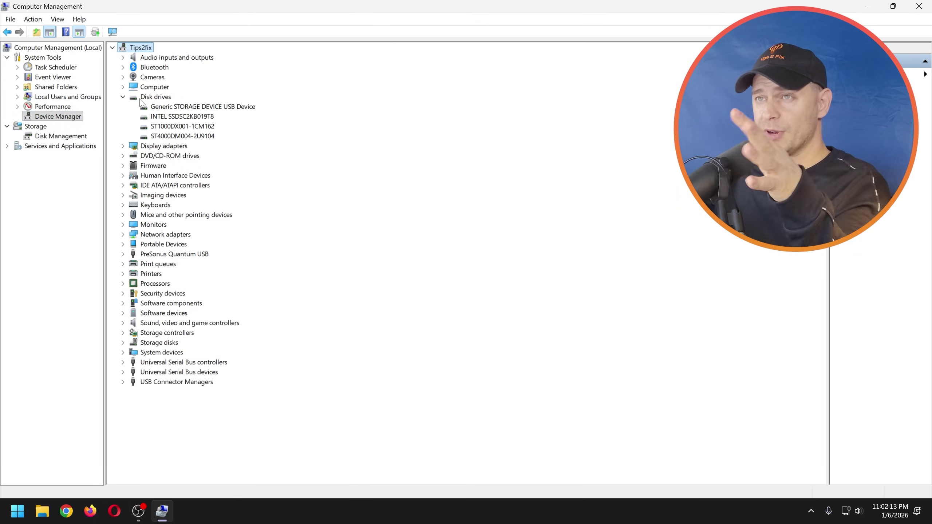
click(175, 107)
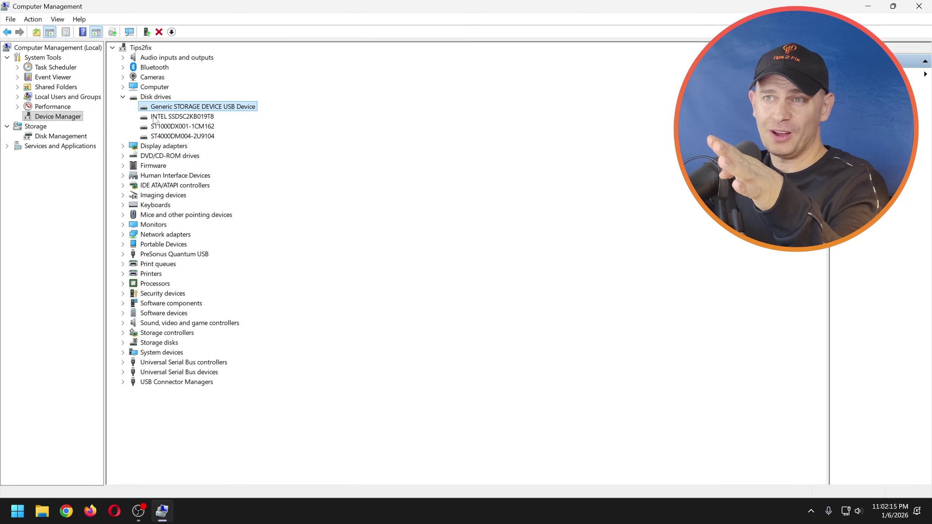
click(158, 117)
click(156, 137)
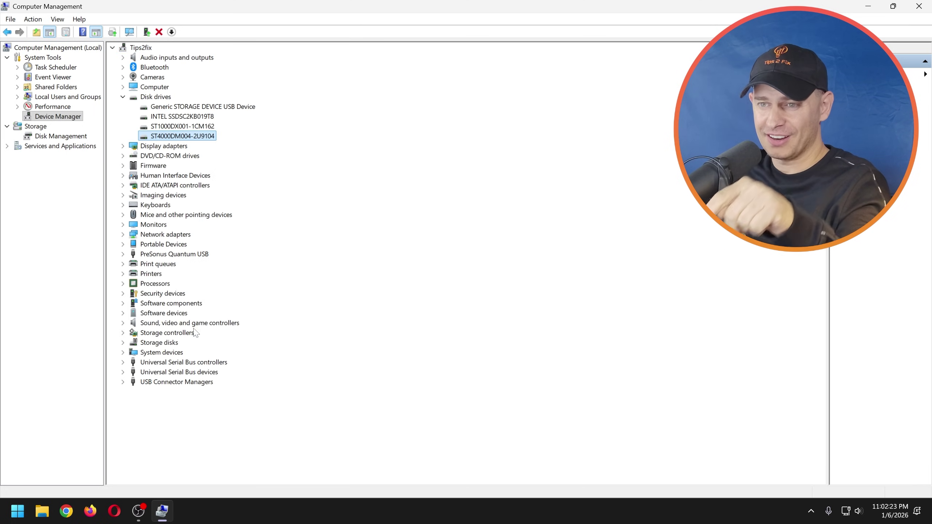
Step: Expand Storage disks and open the HP SSD EX900 Plus 1TB properties
click(148, 345)
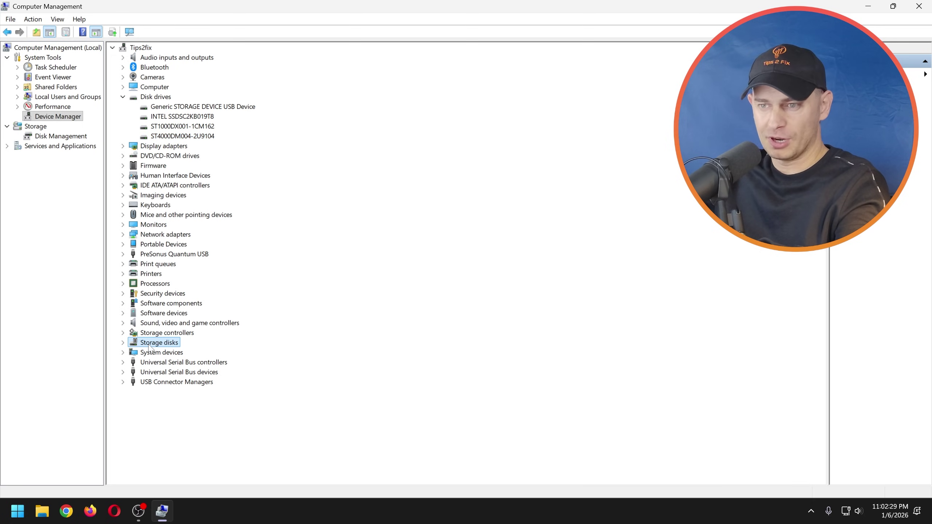
click(124, 343)
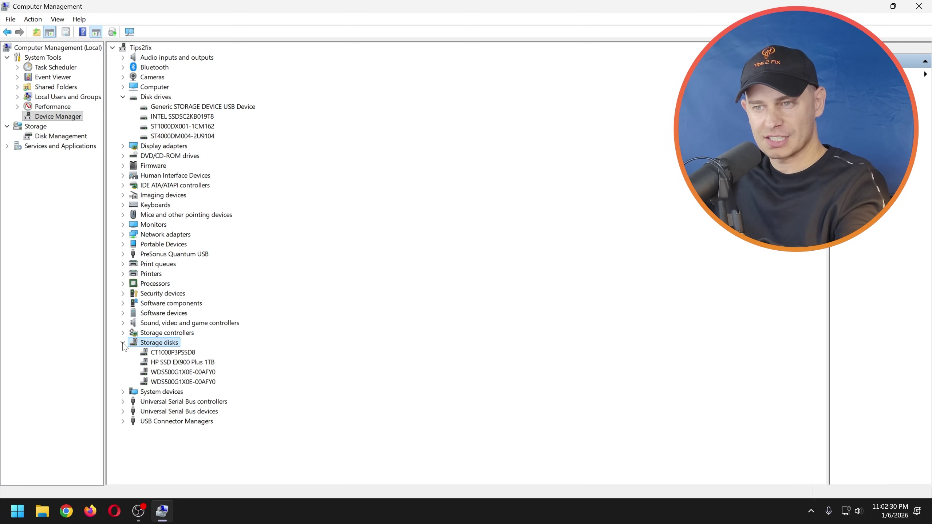
click(169, 353)
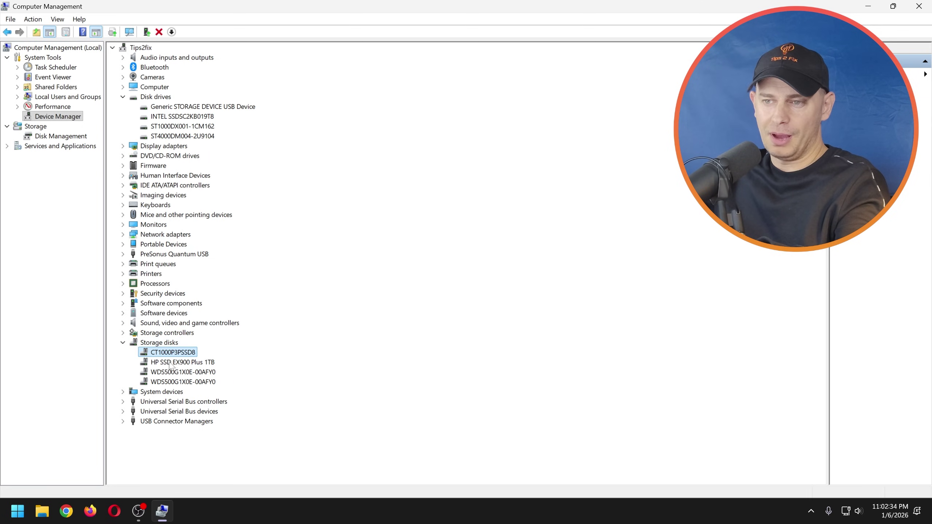
click(168, 363)
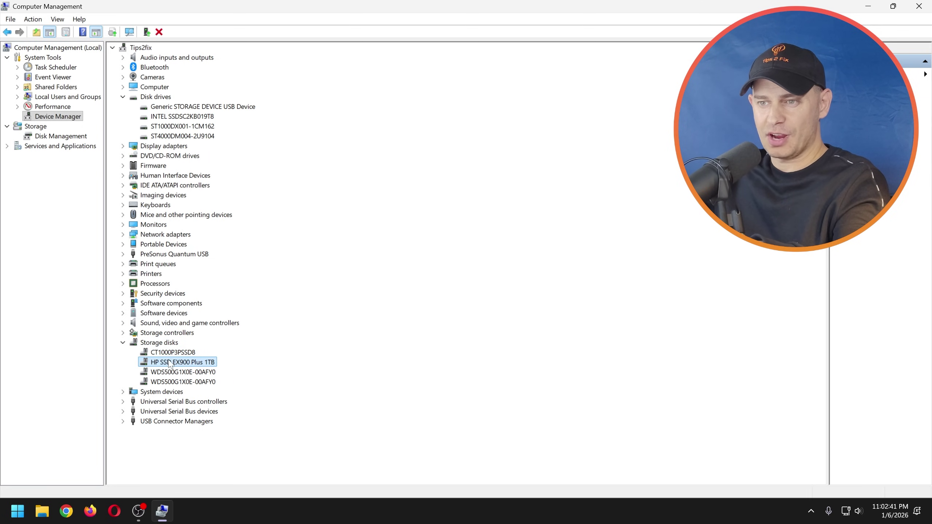
double_click(169, 363)
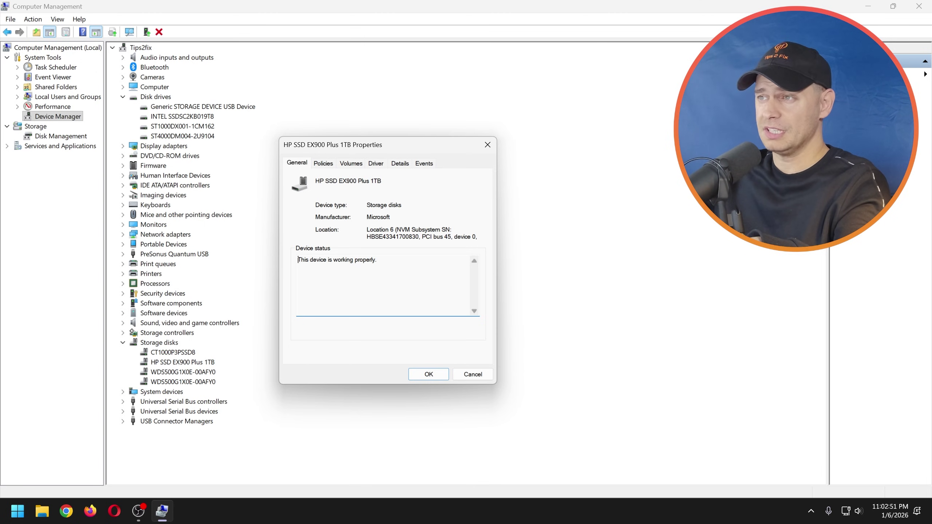
Step: Show the HP SSD's Device description on the Details tab, confirming it reads 'NVMe disk'
click(400, 164)
click(303, 247)
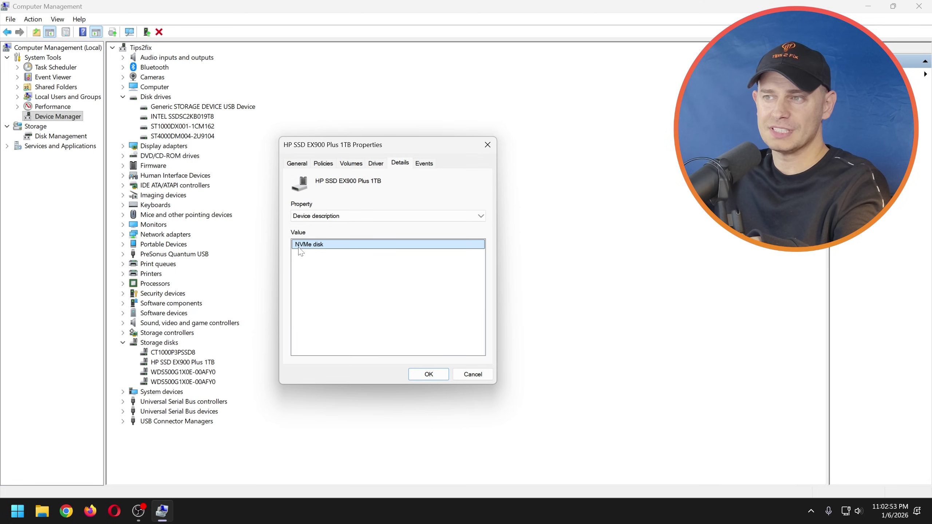
click(326, 217)
click(319, 247)
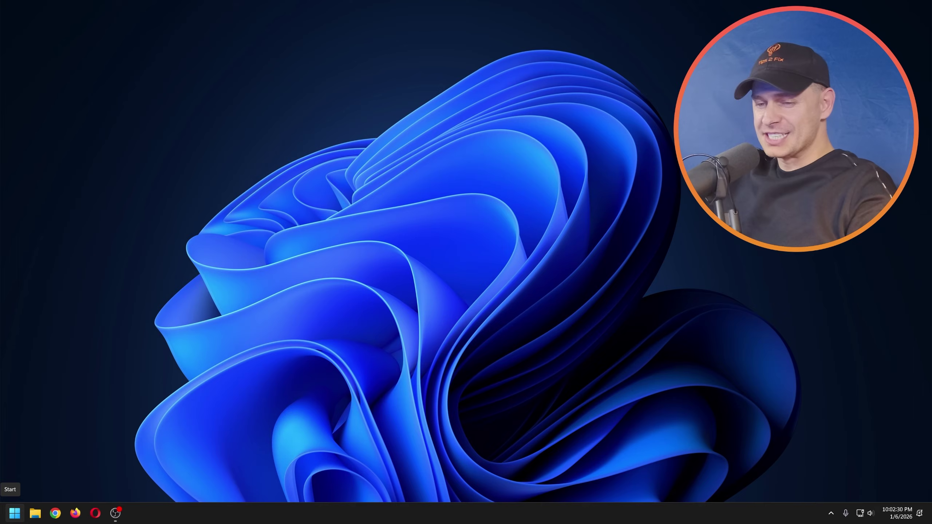
Step: Launch Registry Editor from Start search, then run all CrystalDiskMark benchmarks on C:
click(14, 514)
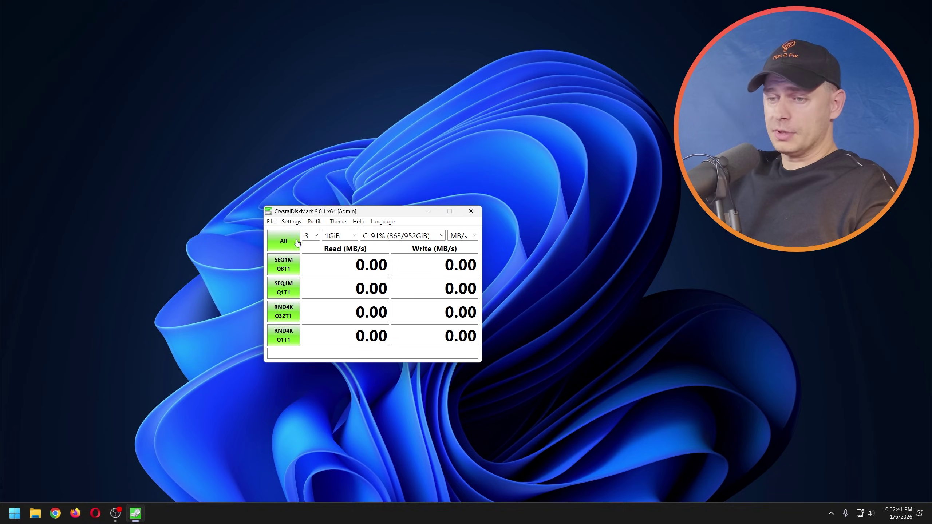
click(14, 514)
text(re)
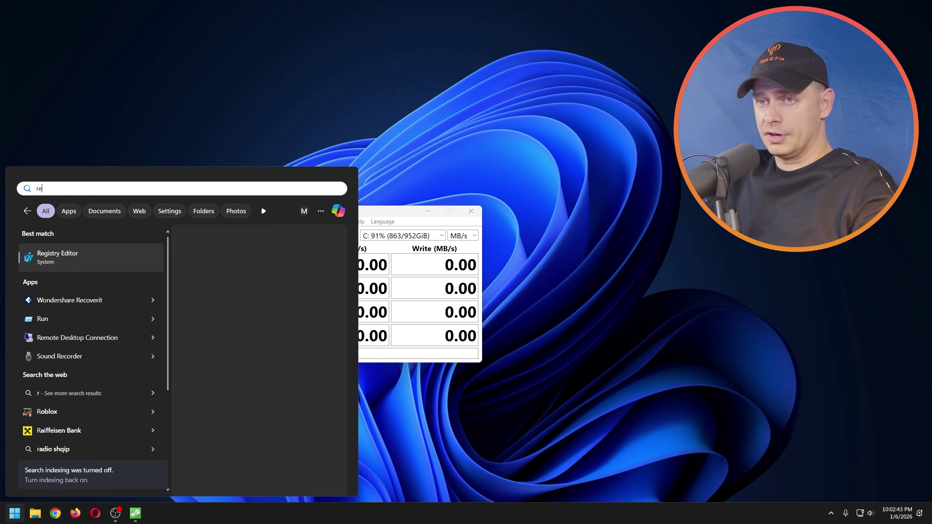
key(Return)
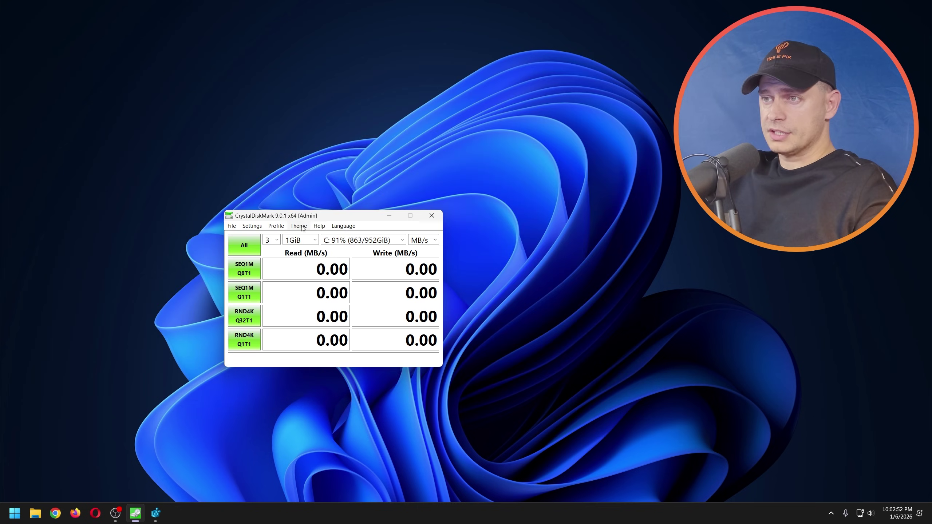
click(276, 225)
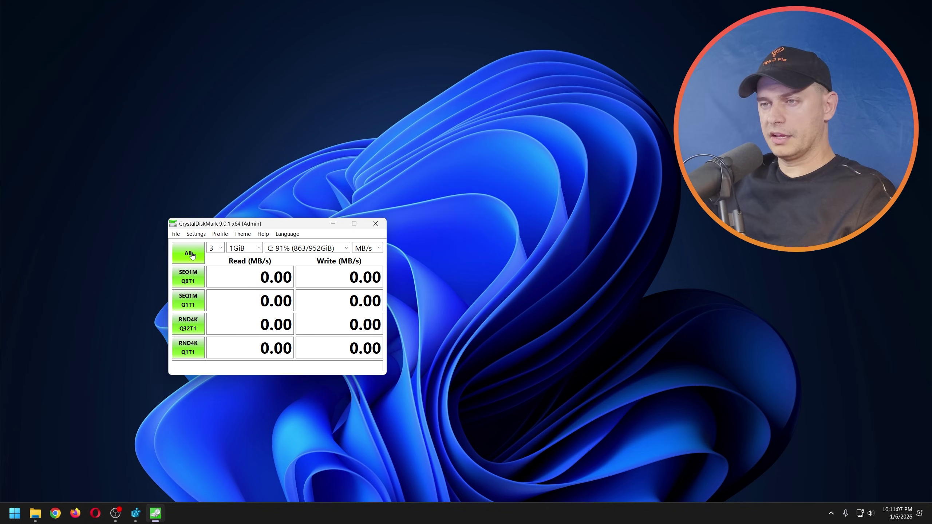
click(192, 255)
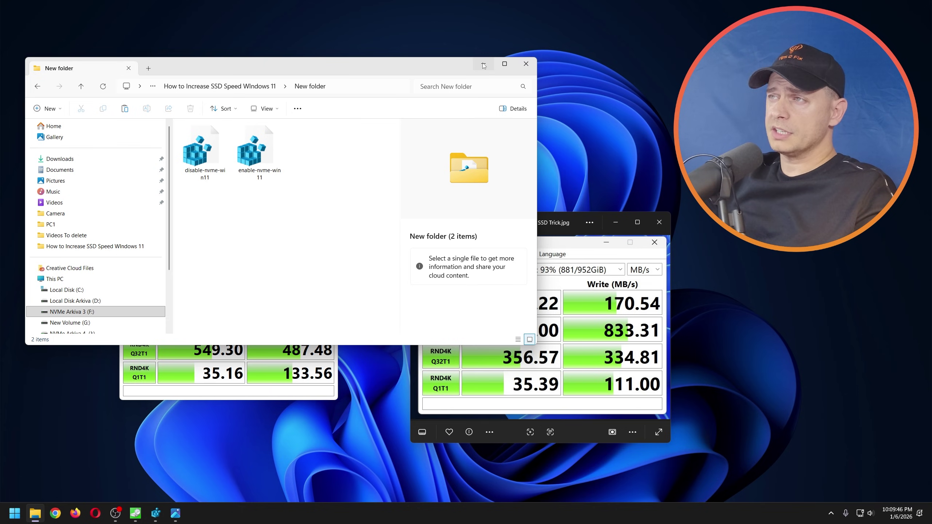
Step: Resize the File Explorer window and open Local Disk (C:)
drag(373, 70, 448, 109)
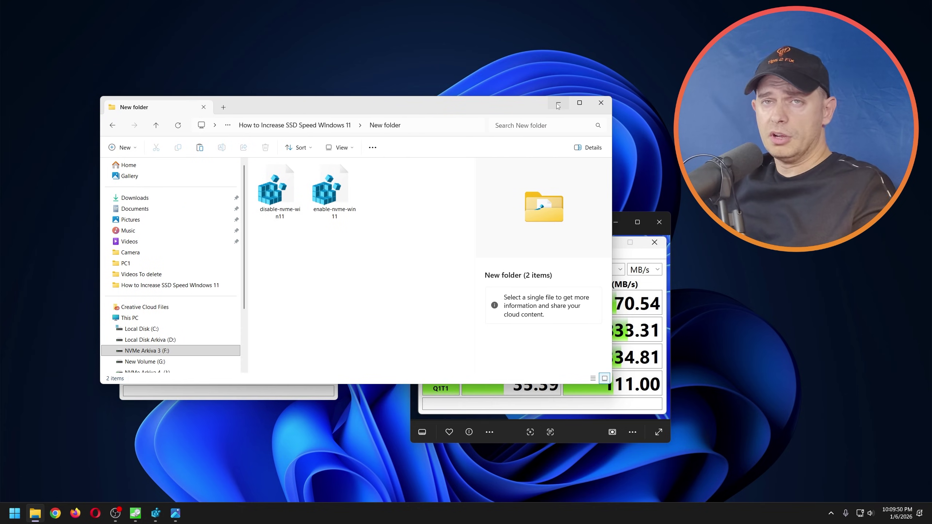
click(557, 104)
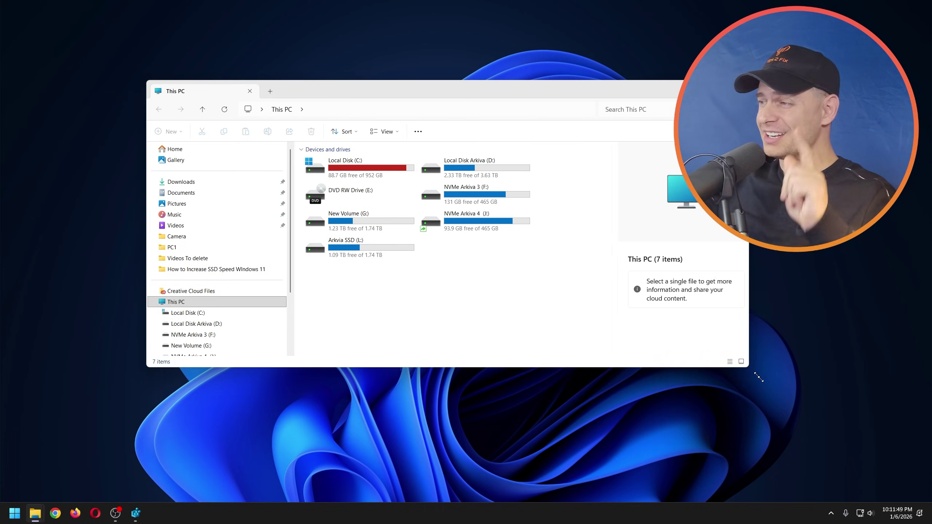
drag(759, 377, 815, 402)
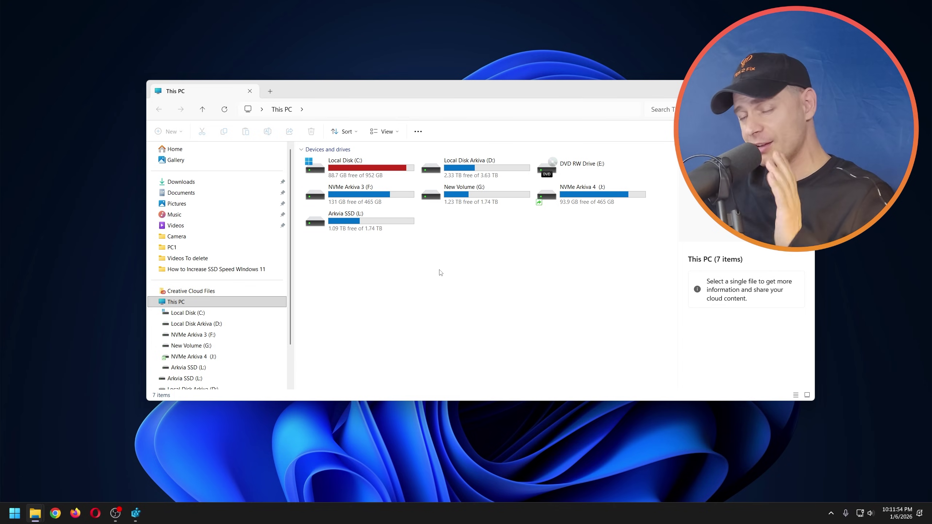
click(347, 172)
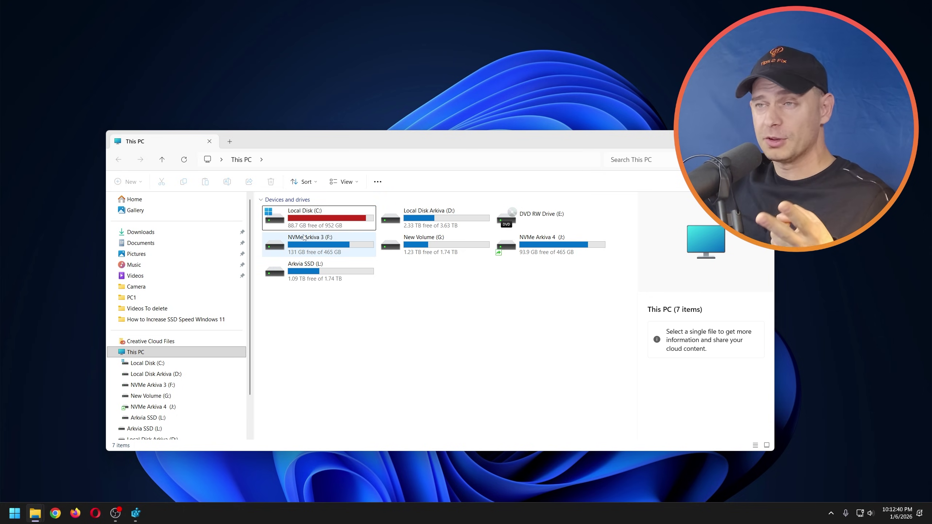
double_click(303, 226)
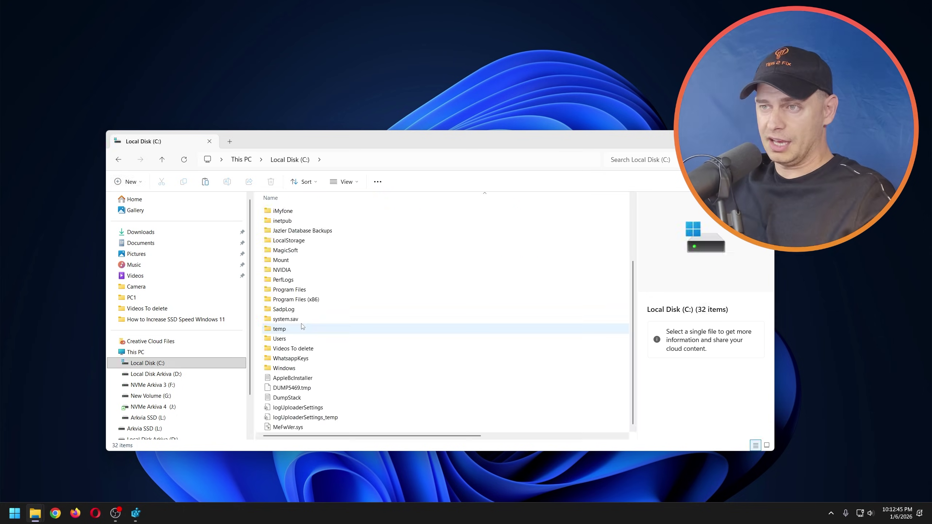
Step: Permanently delete 'Videos To delete' and confirm C: now shows 180 GB free
click(308, 352)
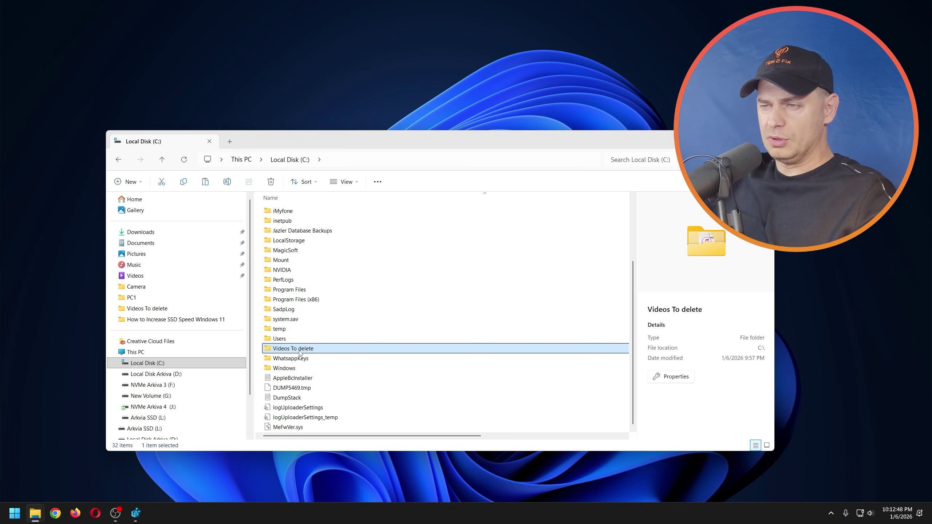
key(shift+Delete)
key(Return)
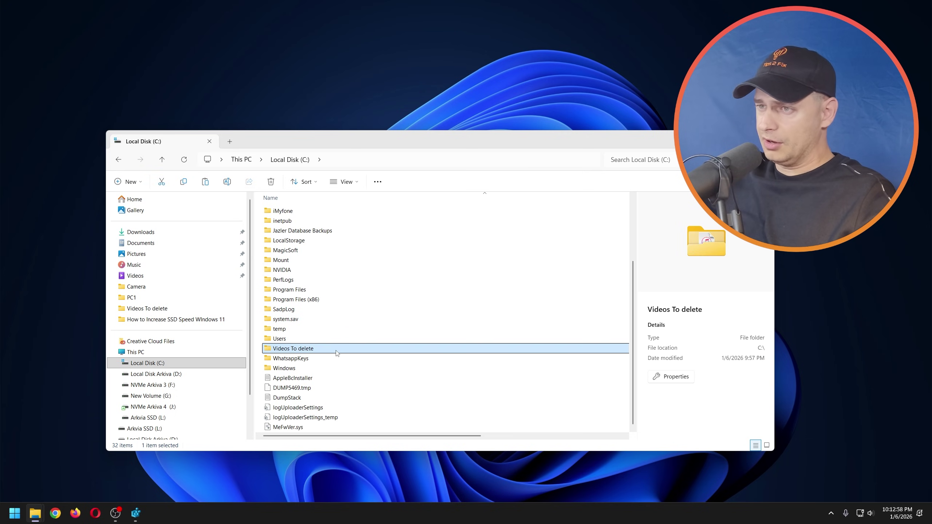
right_click(336, 332)
click(303, 348)
click(303, 222)
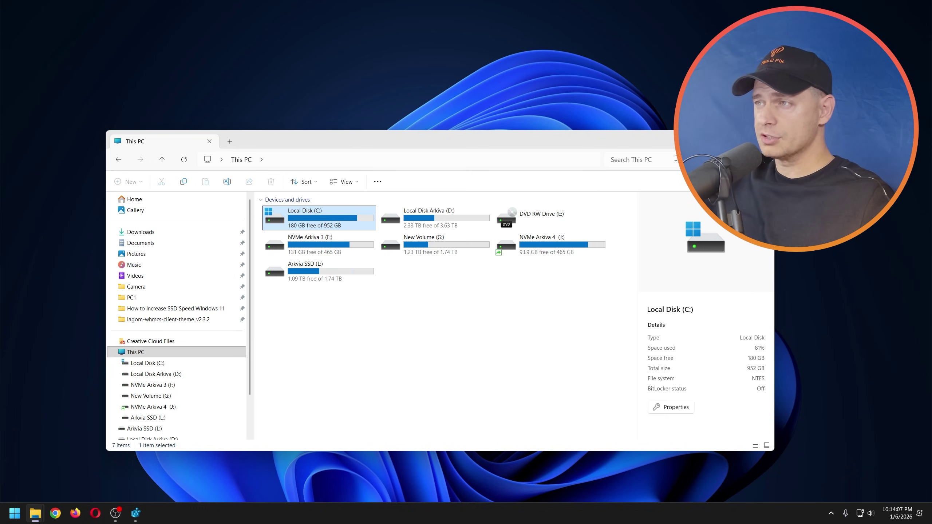
Step: Launch CrystalDiskMark via Start search 'cry' and run all tests on C: again
click(15, 513)
mouse_move(35, 514)
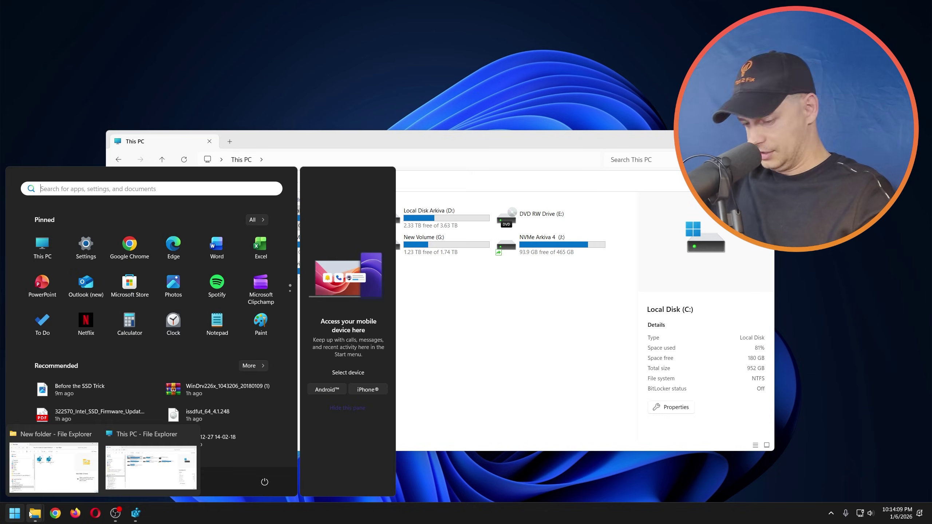
text(cry)
key(Return)
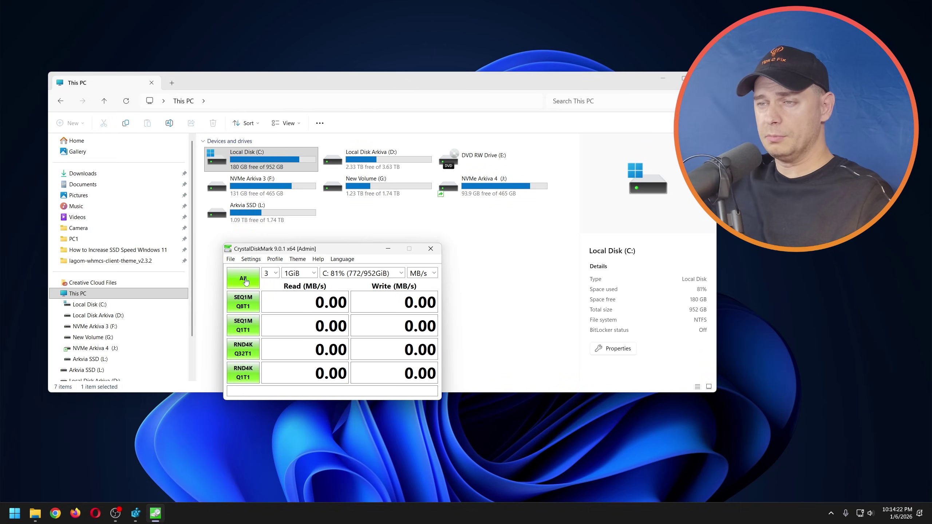
click(243, 279)
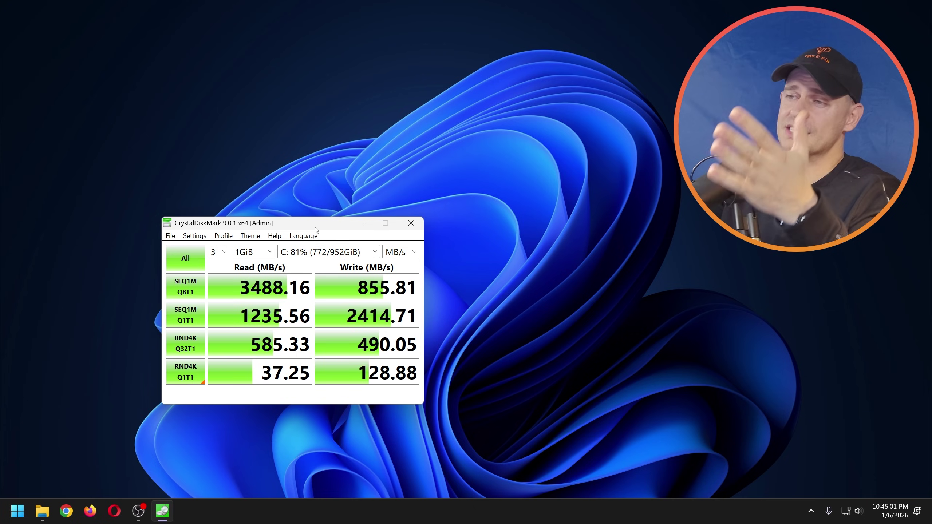
drag(318, 225, 296, 219)
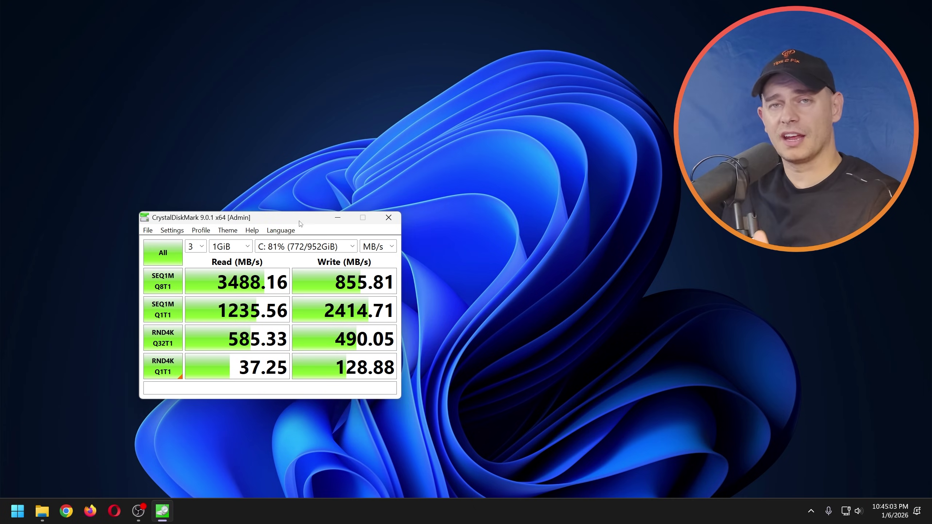